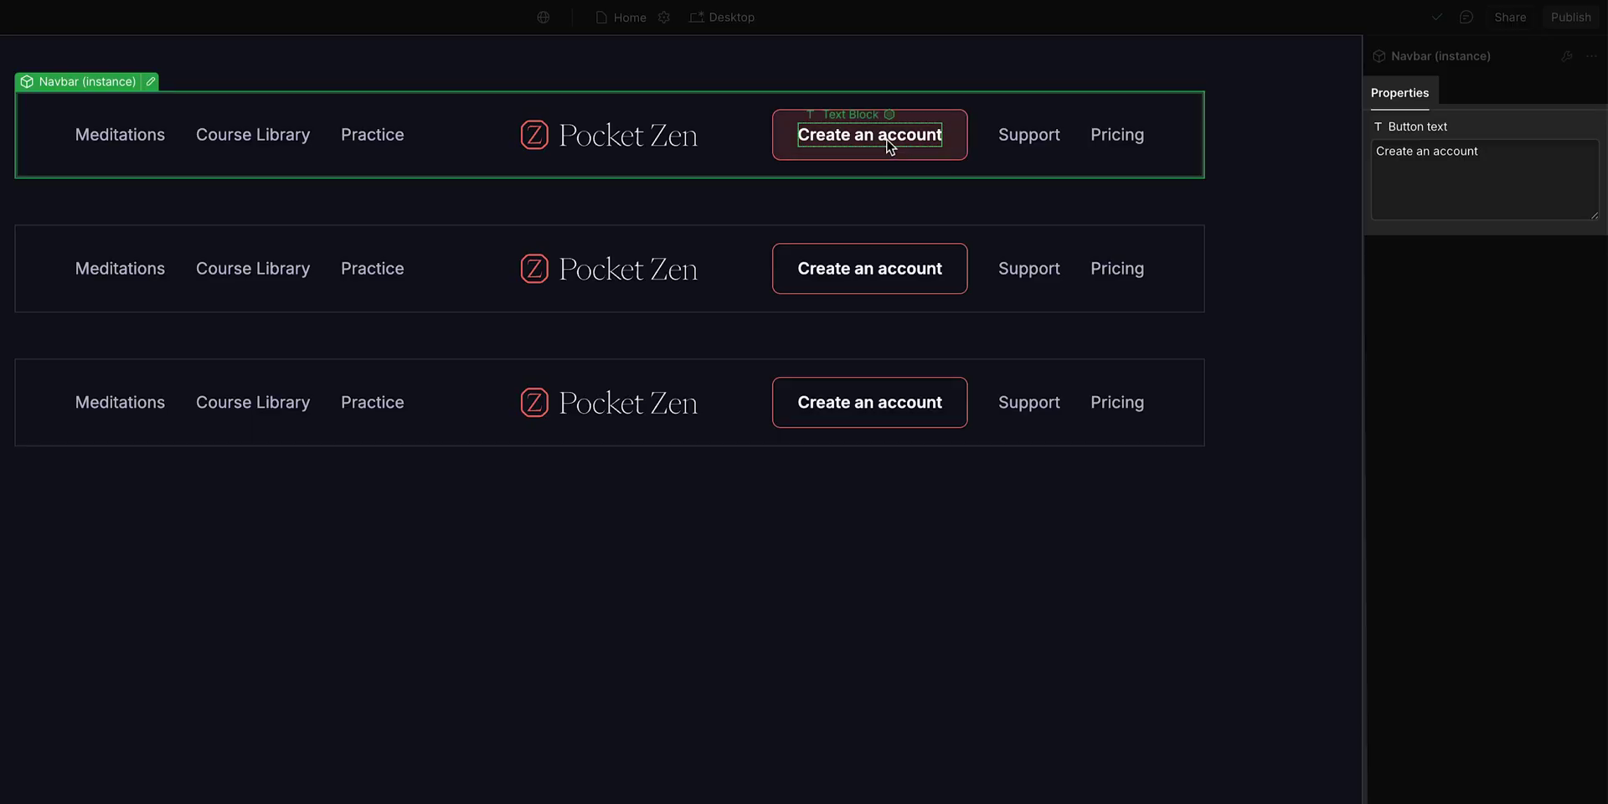
Change the top navbar button's text to 'Sign up today' and move the middle navbar's button after Pricing
click(886, 138)
double_click(886, 139)
text(Sign up today)
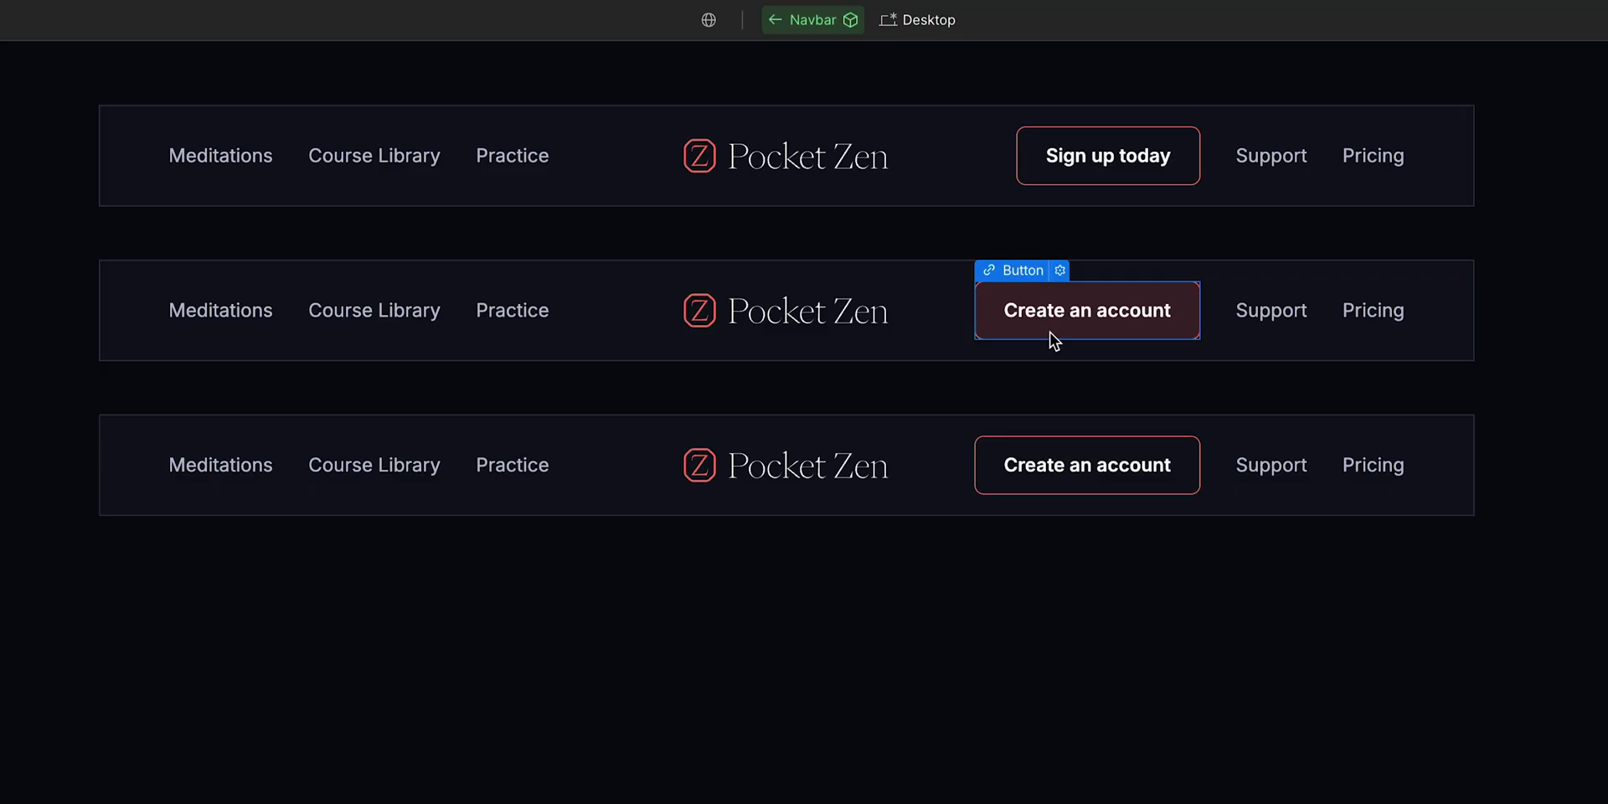
drag(1052, 339, 1380, 326)
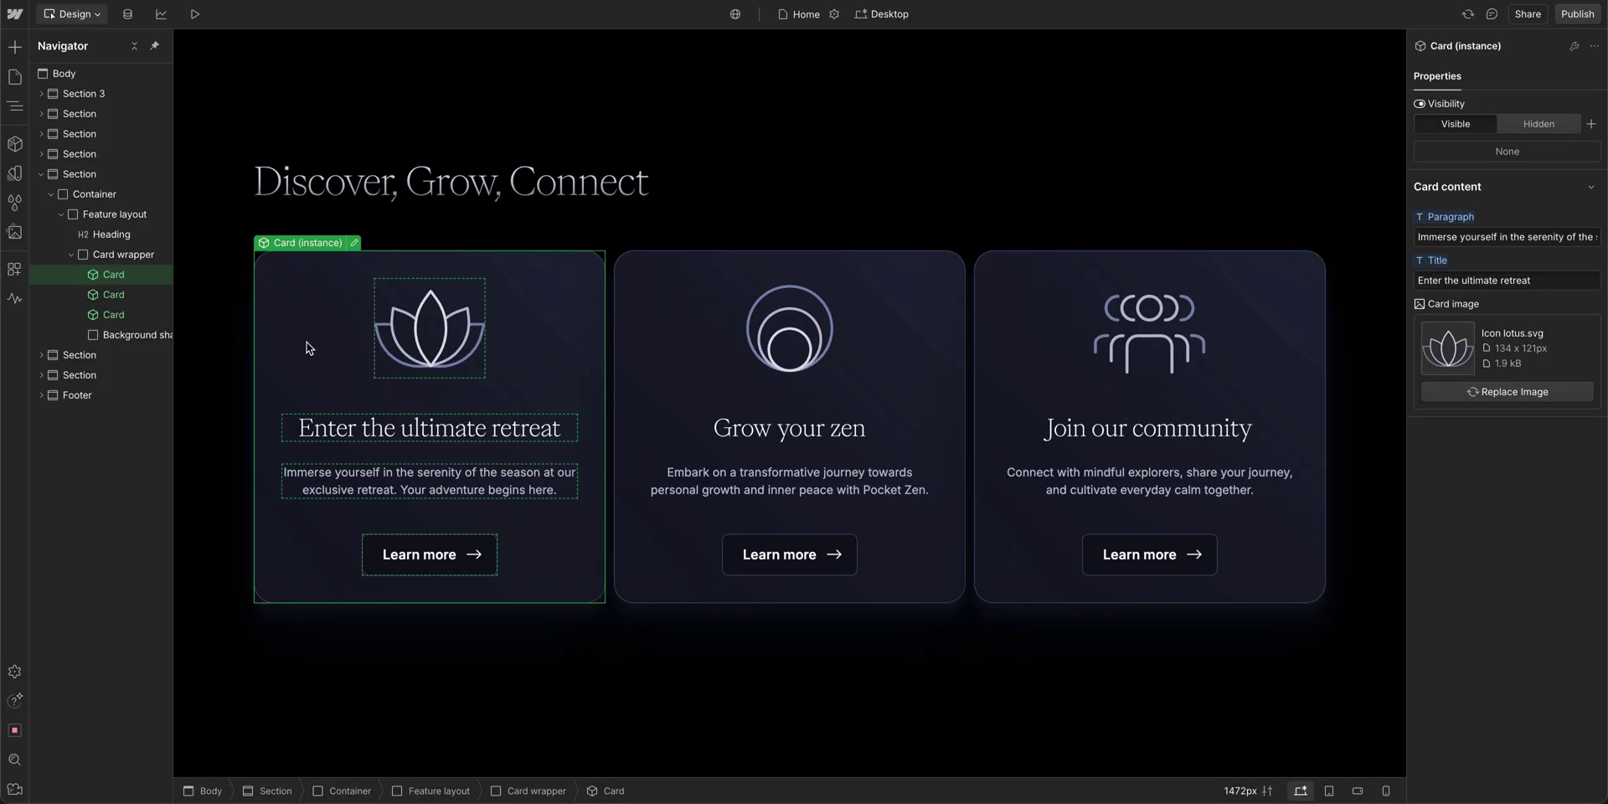
In the Card component, move the icon below the paragraph
double_click(313, 349)
click(397, 340)
drag(397, 340, 399, 517)
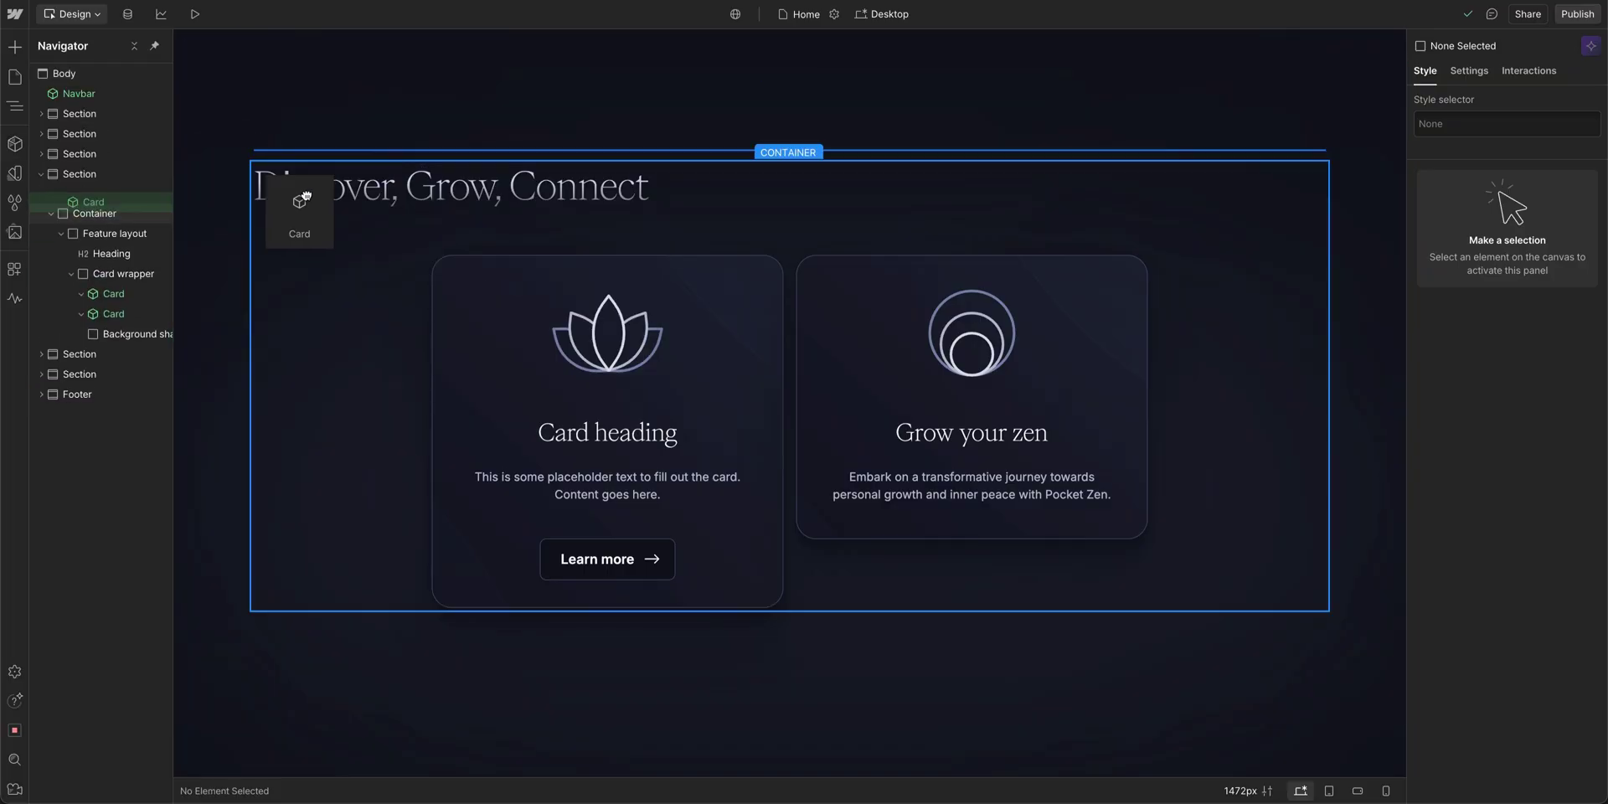
Add a third Card ending 'm together.', move its icon under the heading, and set the group to Card content
drag(316, 201, 1114, 352)
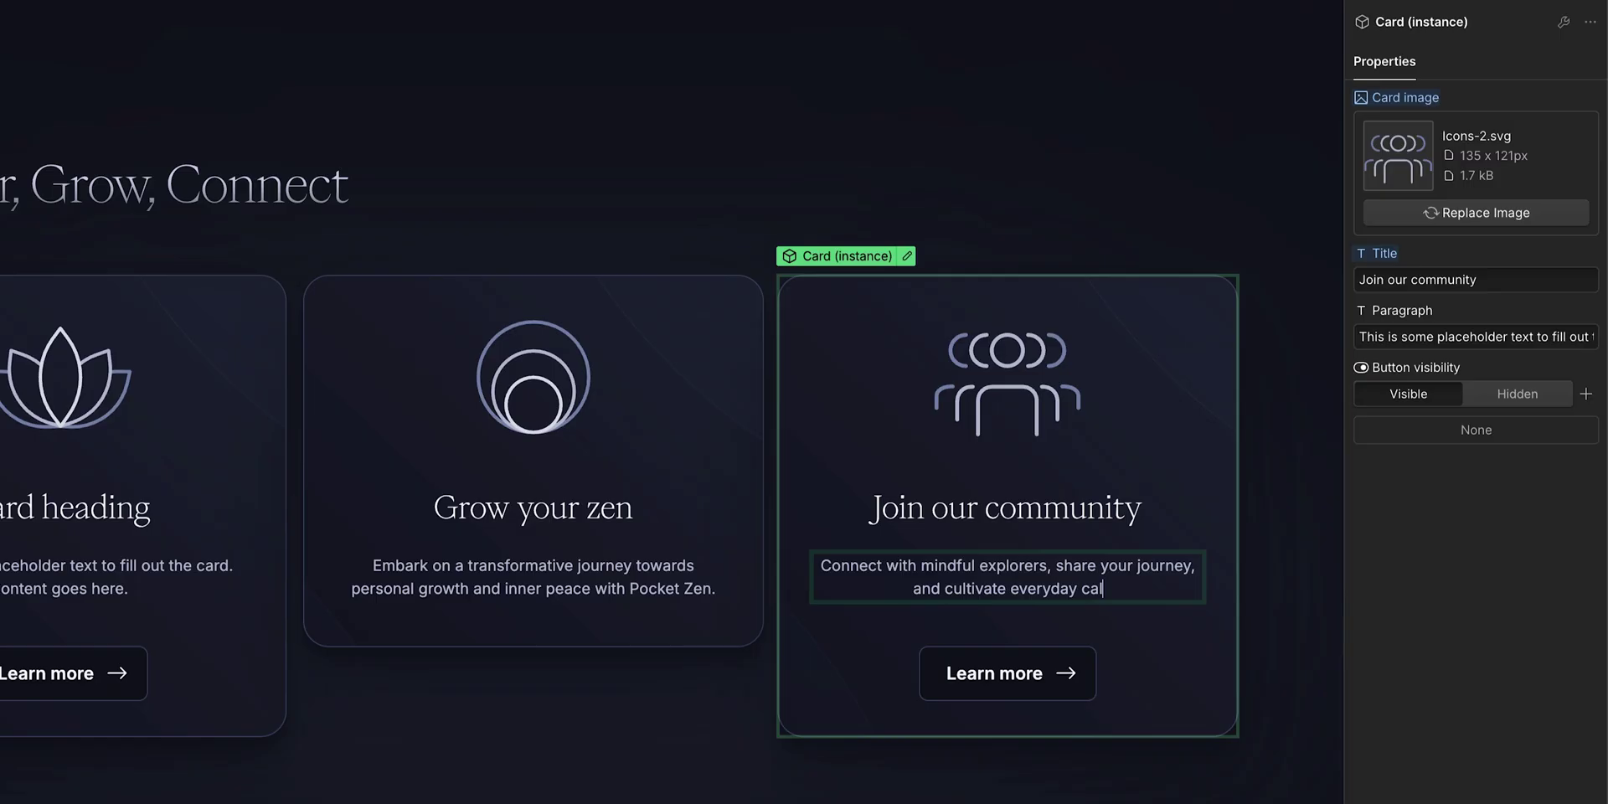
text(m together.)
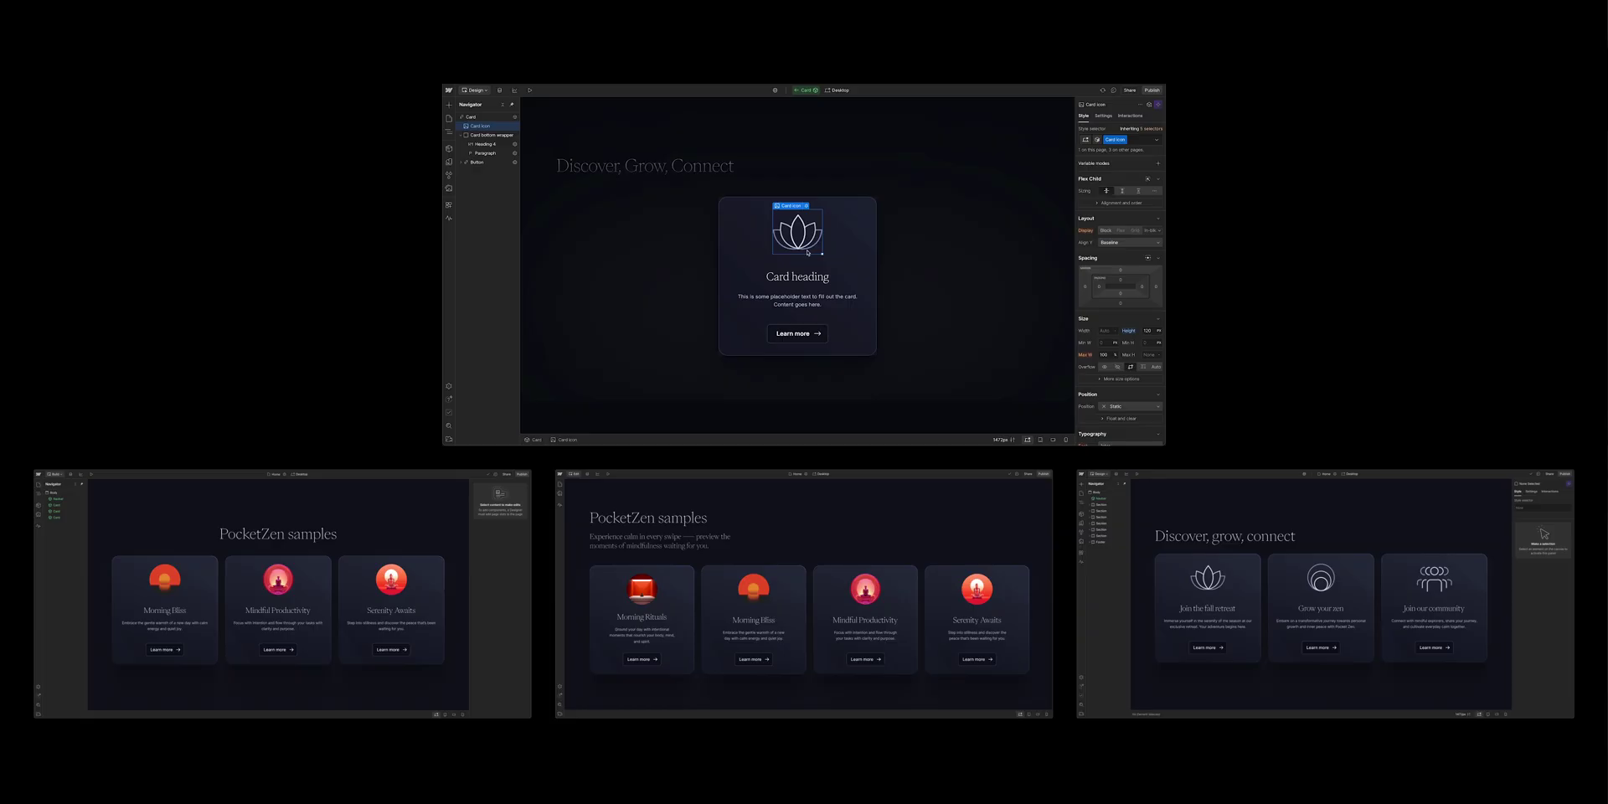
drag(808, 252, 798, 286)
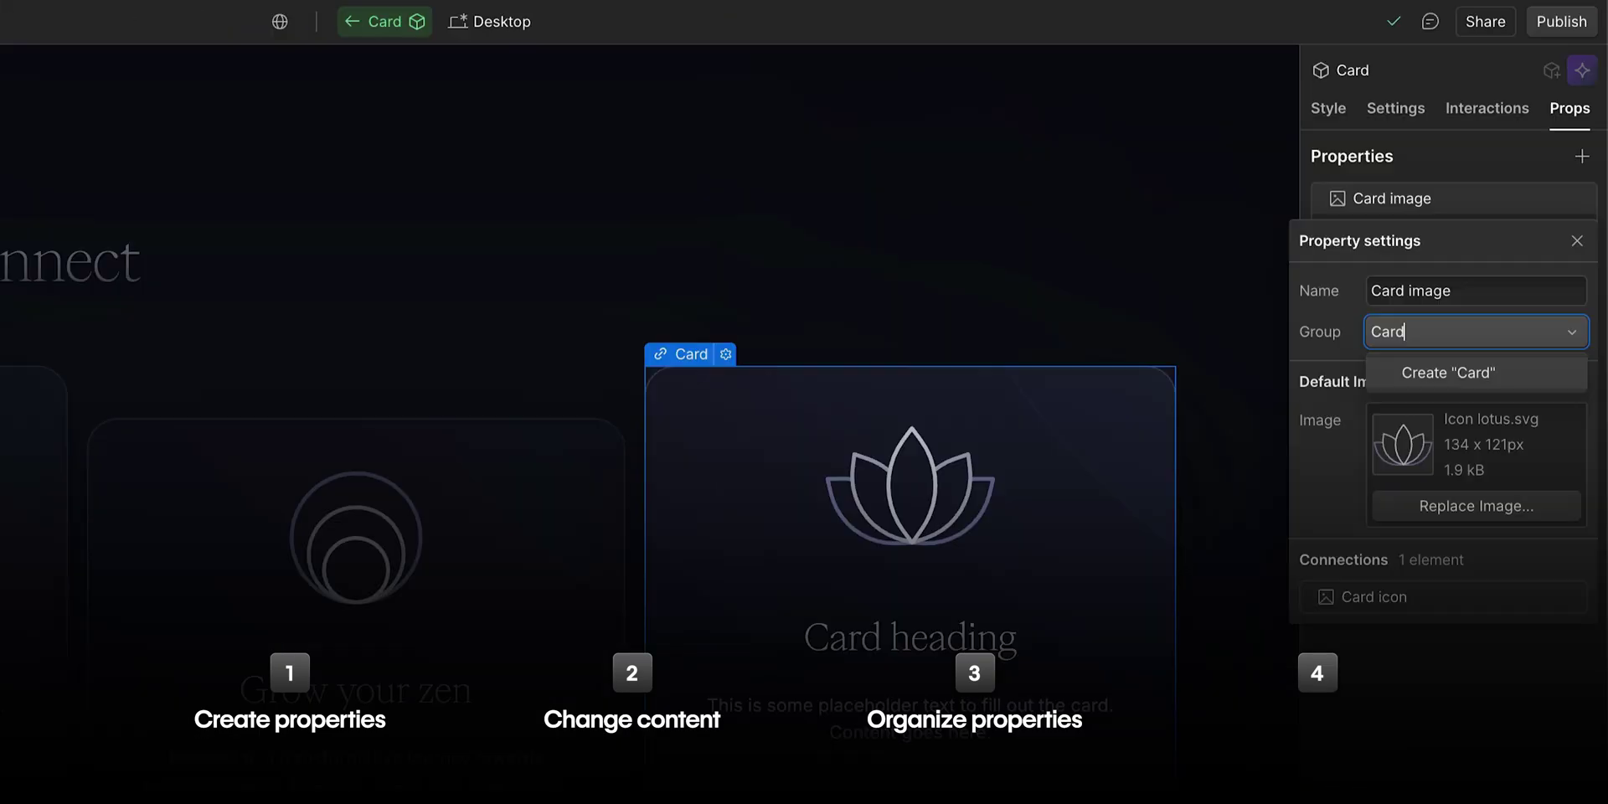
text(content)
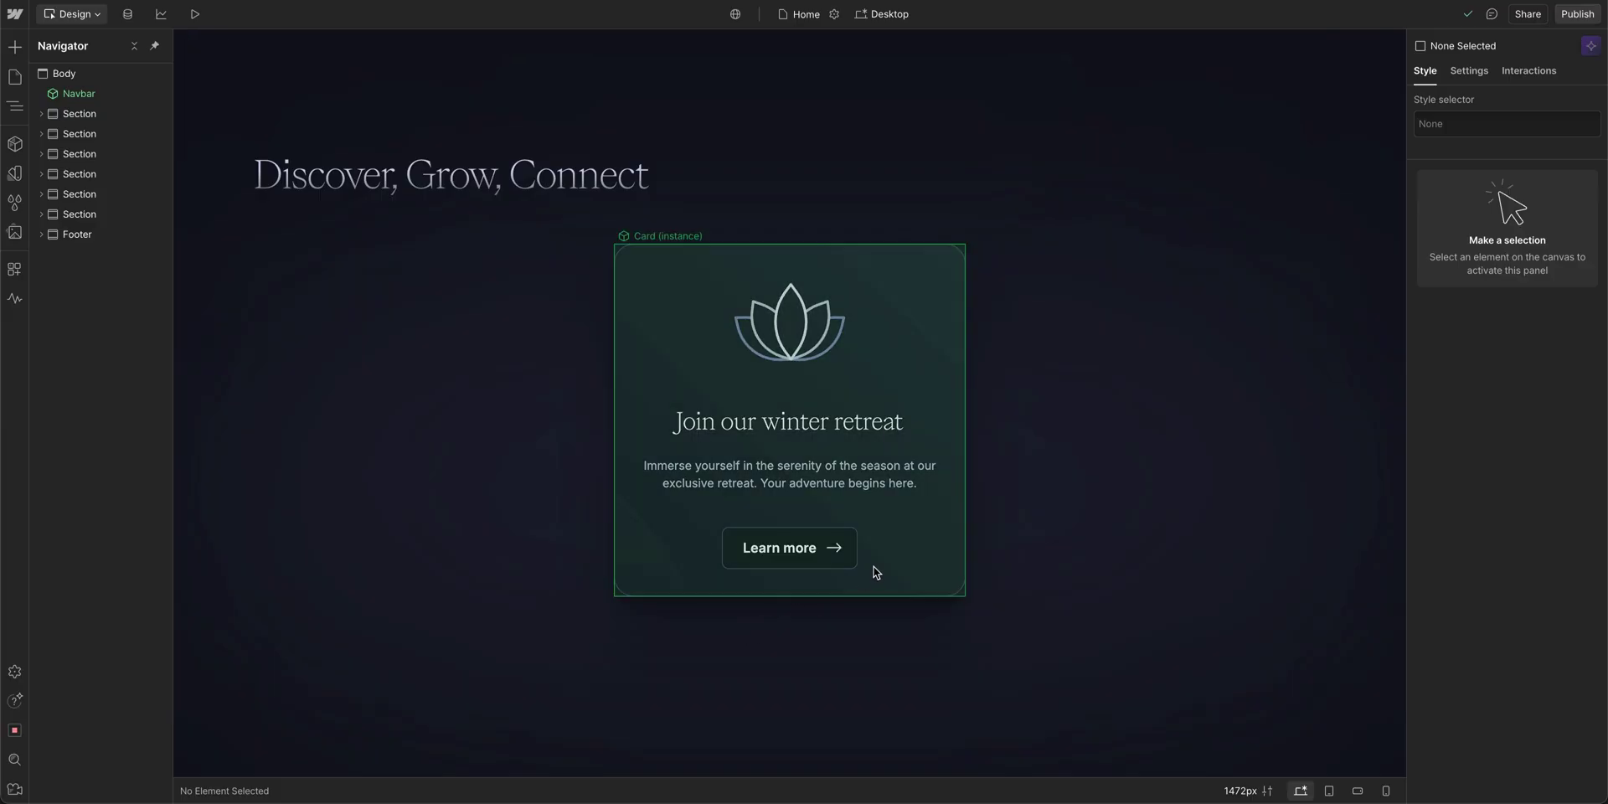
Duplicate the 'Join our winter retreat' card instance so two identical cards sit side by side
click(875, 569)
key(super+d)
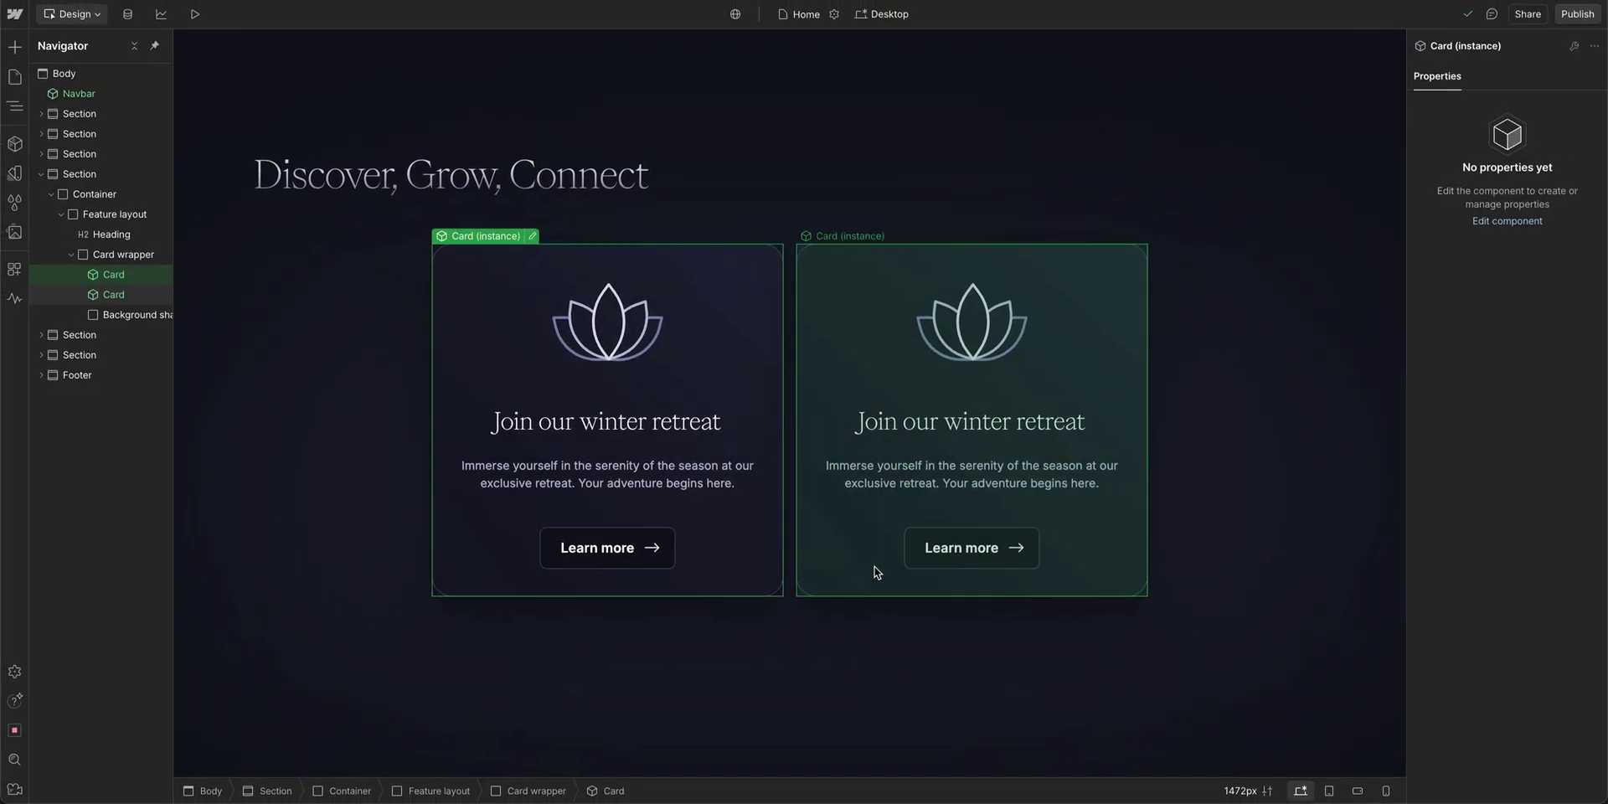
Bind the Card component's lotus icon image to a new property named 'Card image'
double_click(876, 556)
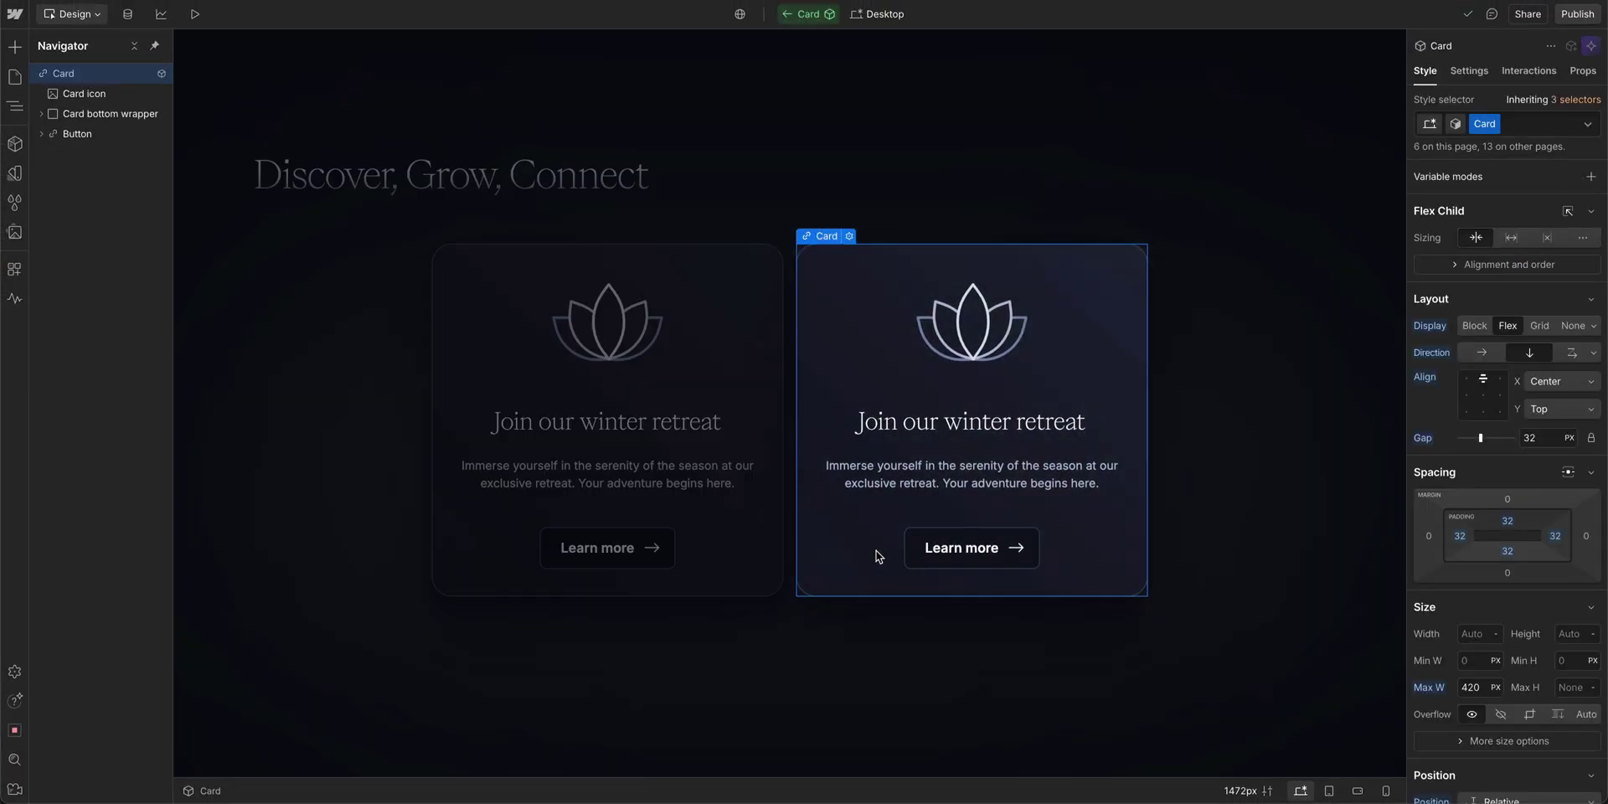
click(990, 353)
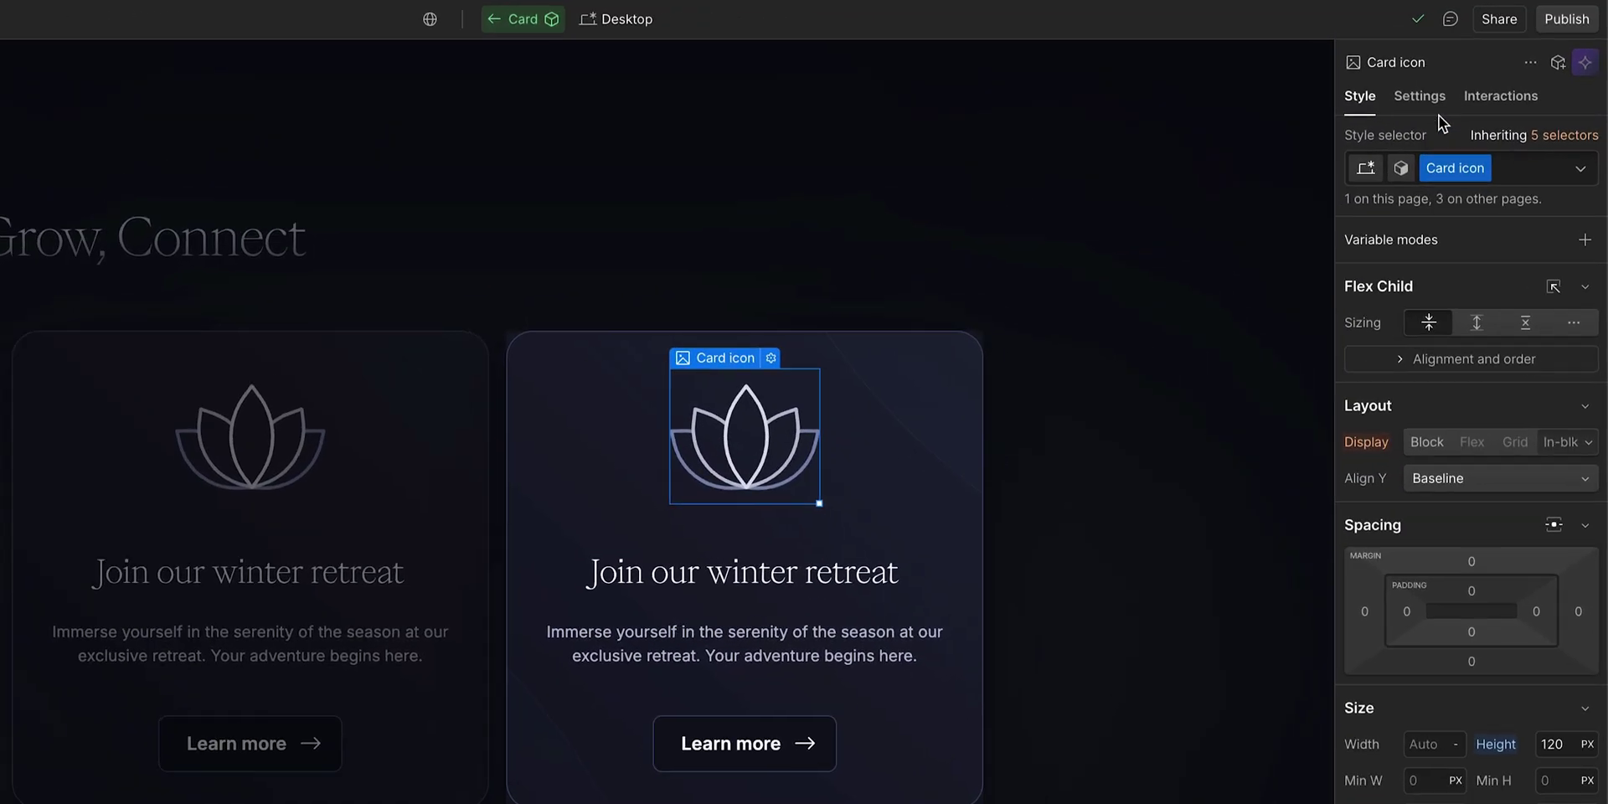
click(1437, 111)
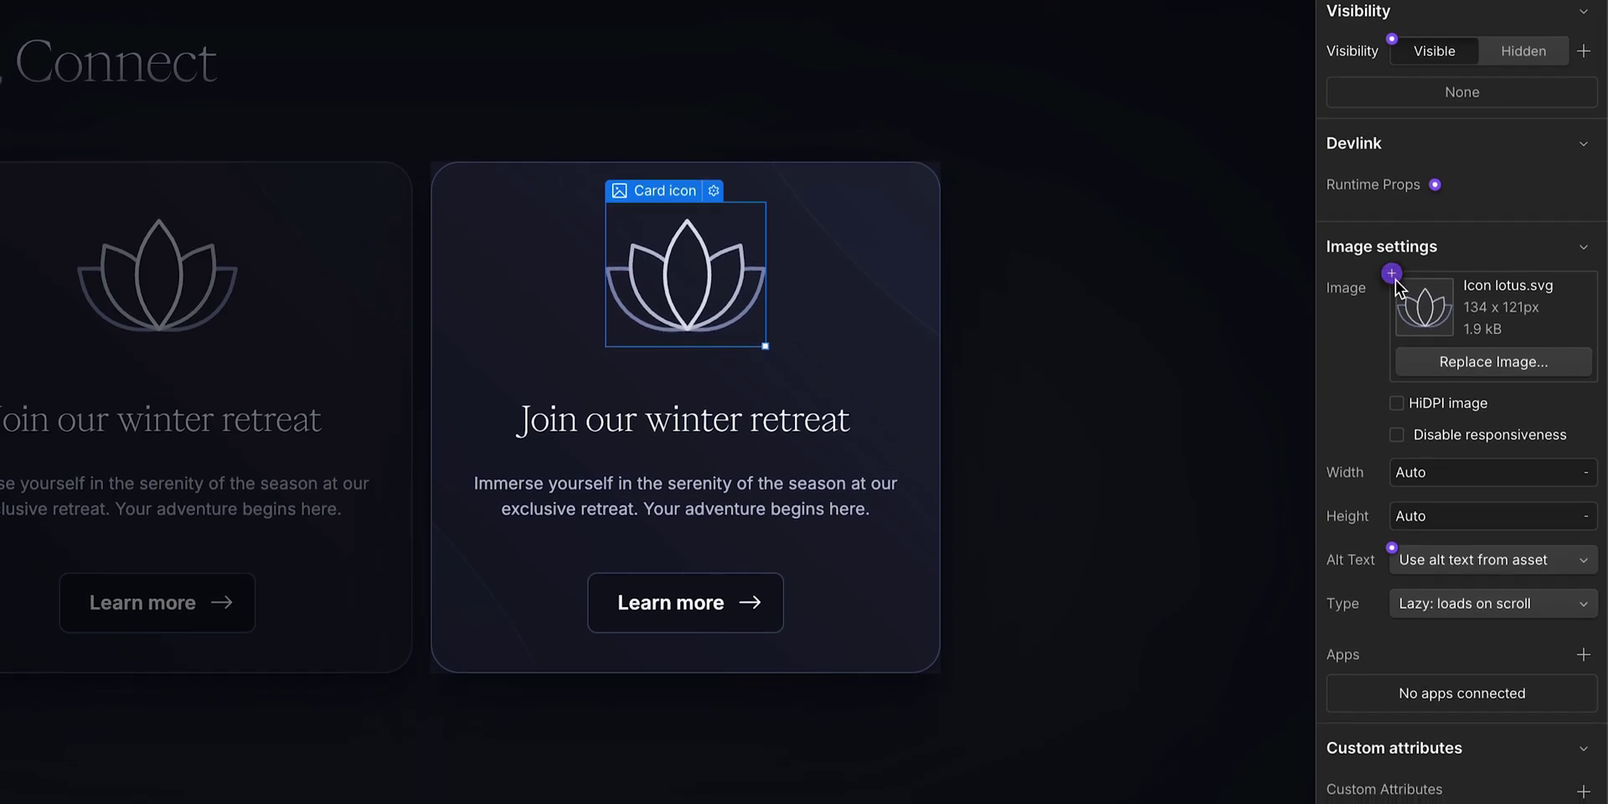
click(1392, 273)
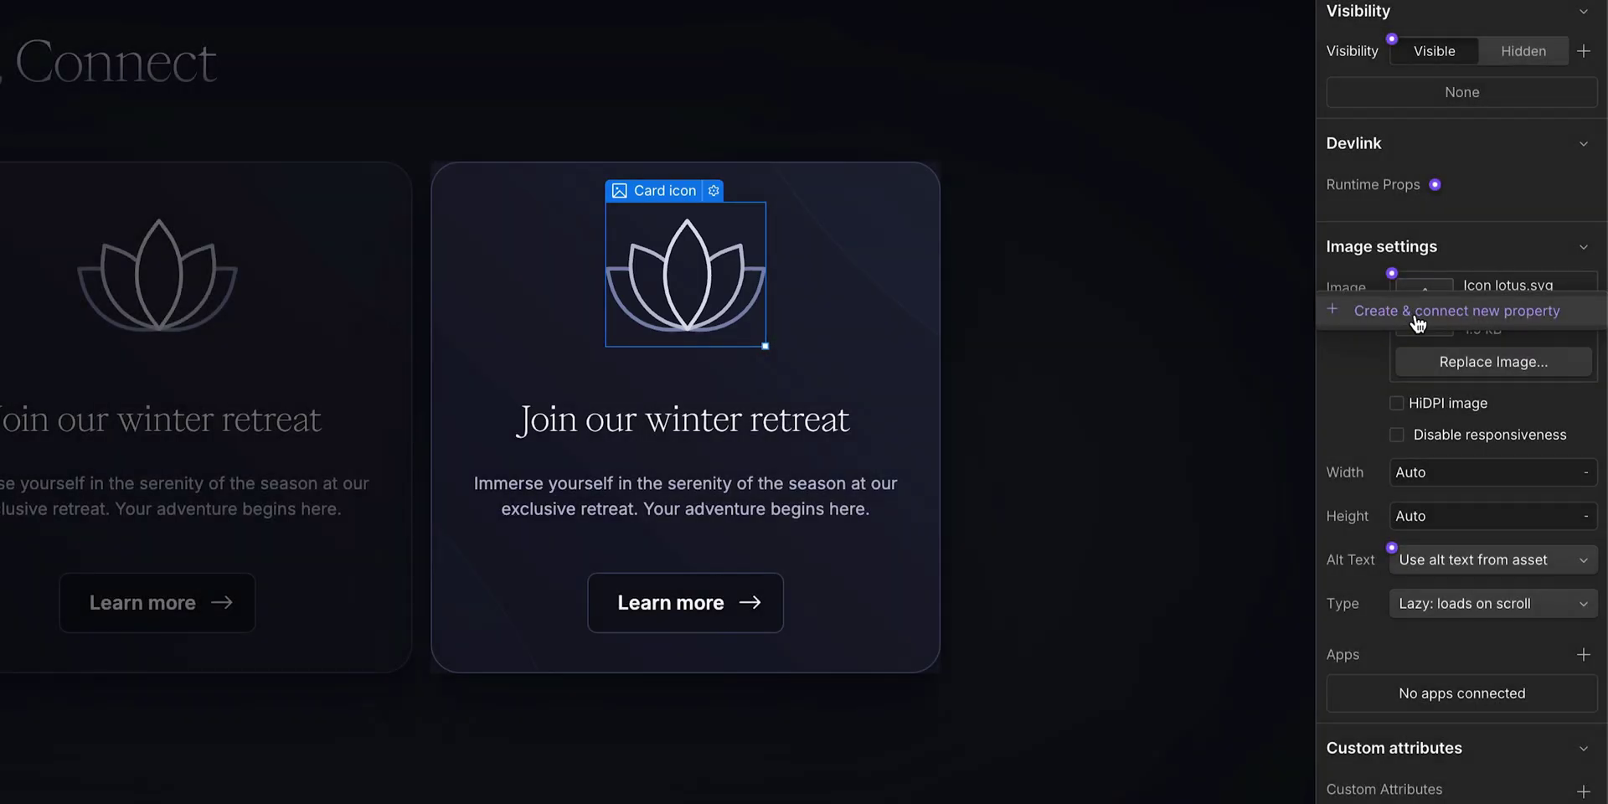
click(1416, 312)
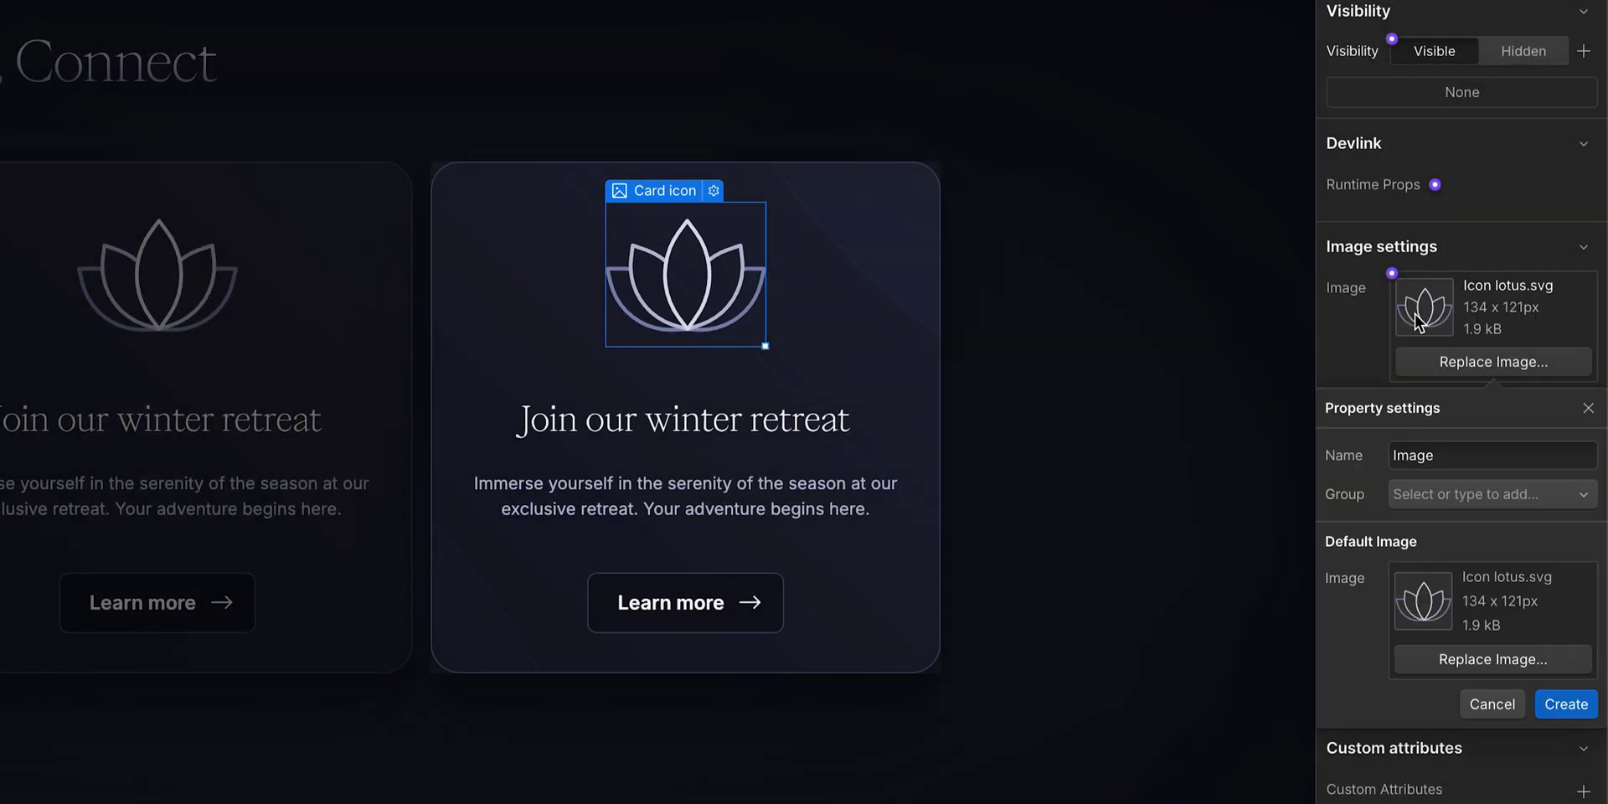
double_click(1462, 453)
text(Card image)
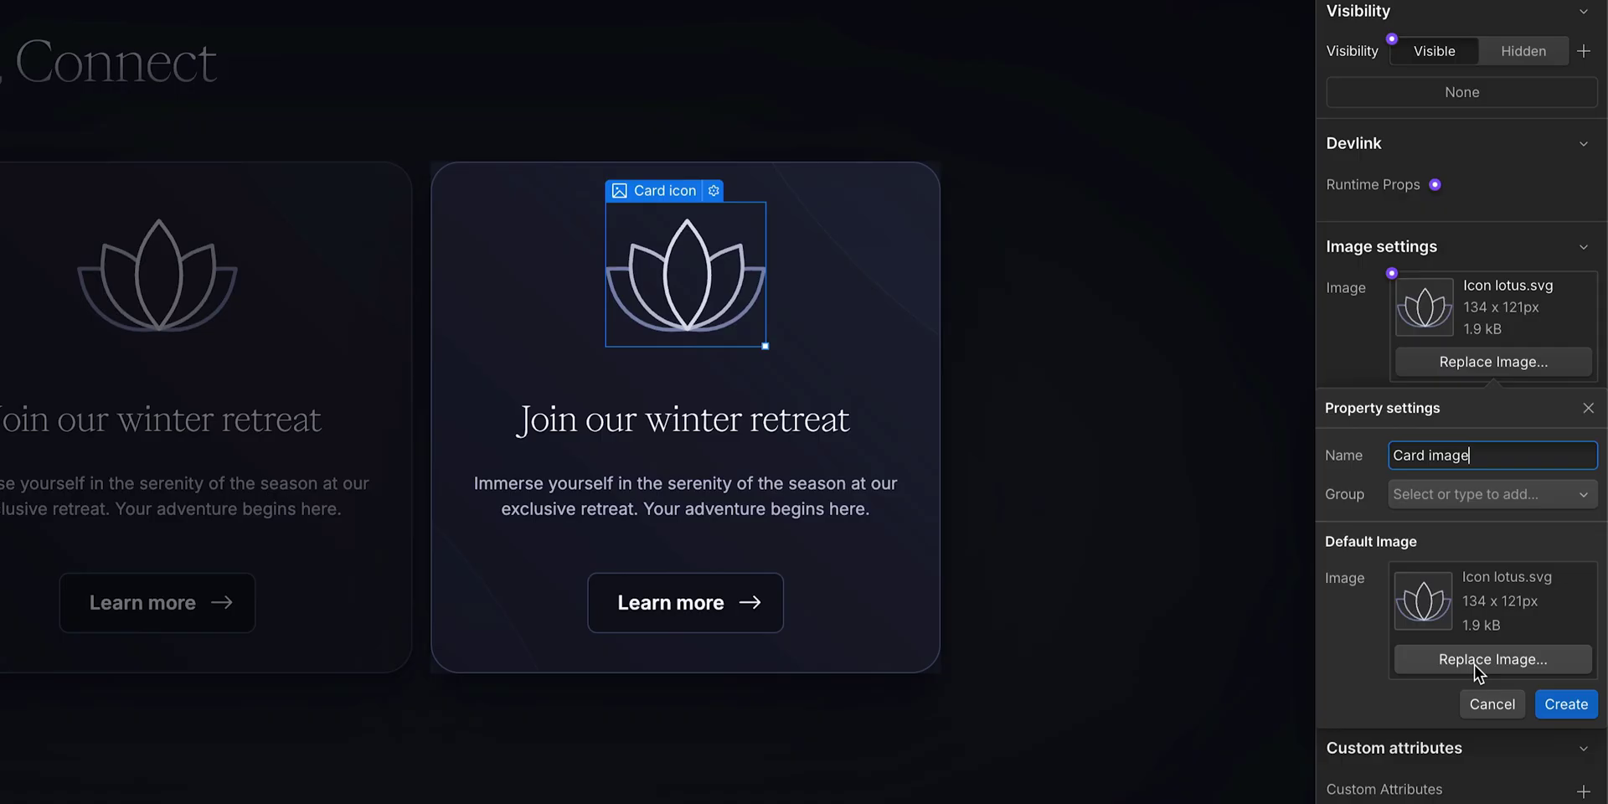
click(1566, 703)
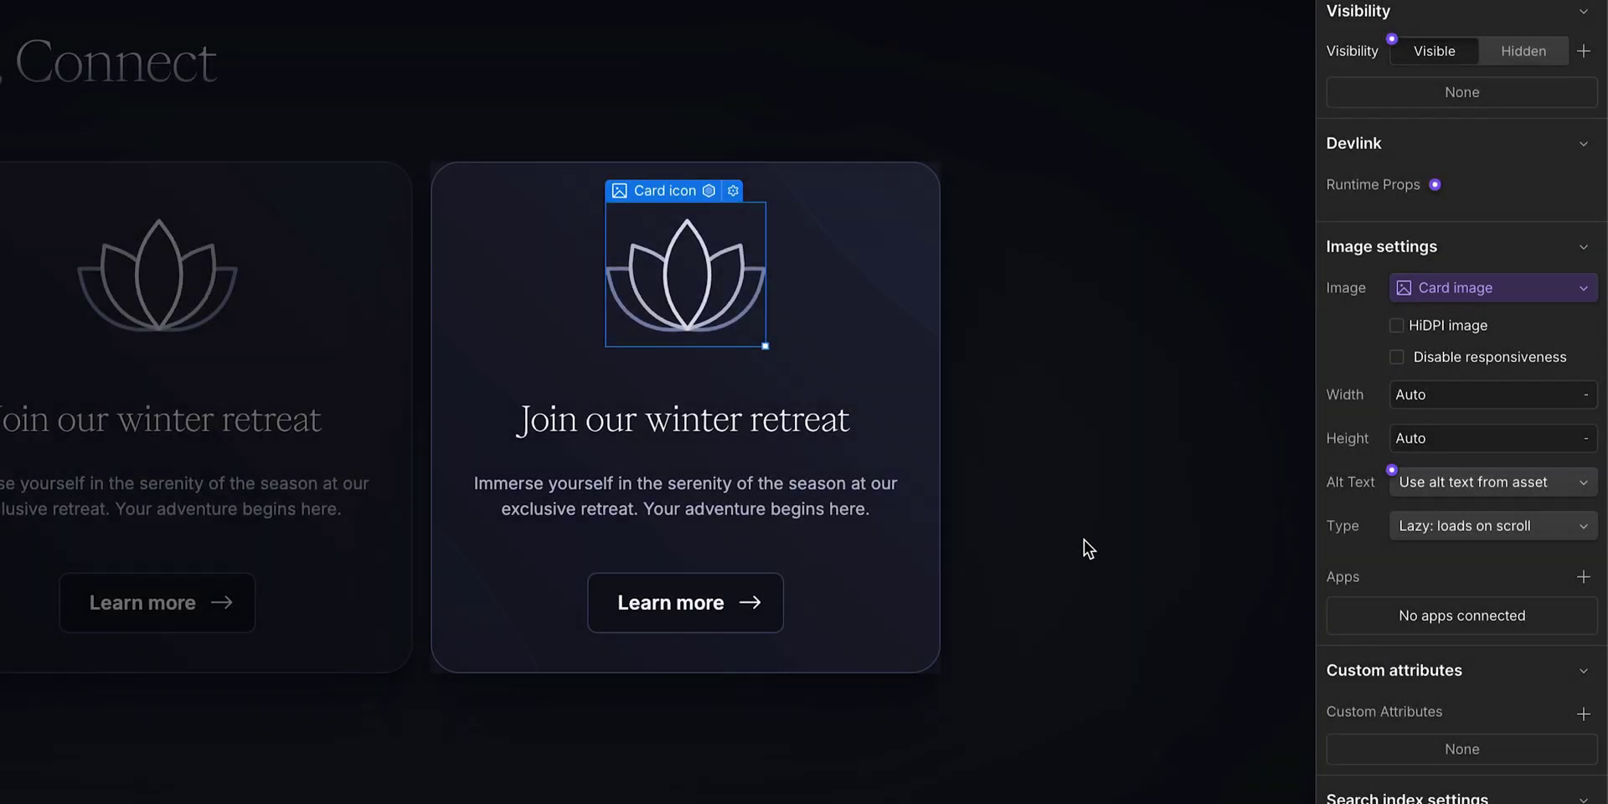
Connect the card heading text to a new Title property with default text 'Card heading'
click(806, 423)
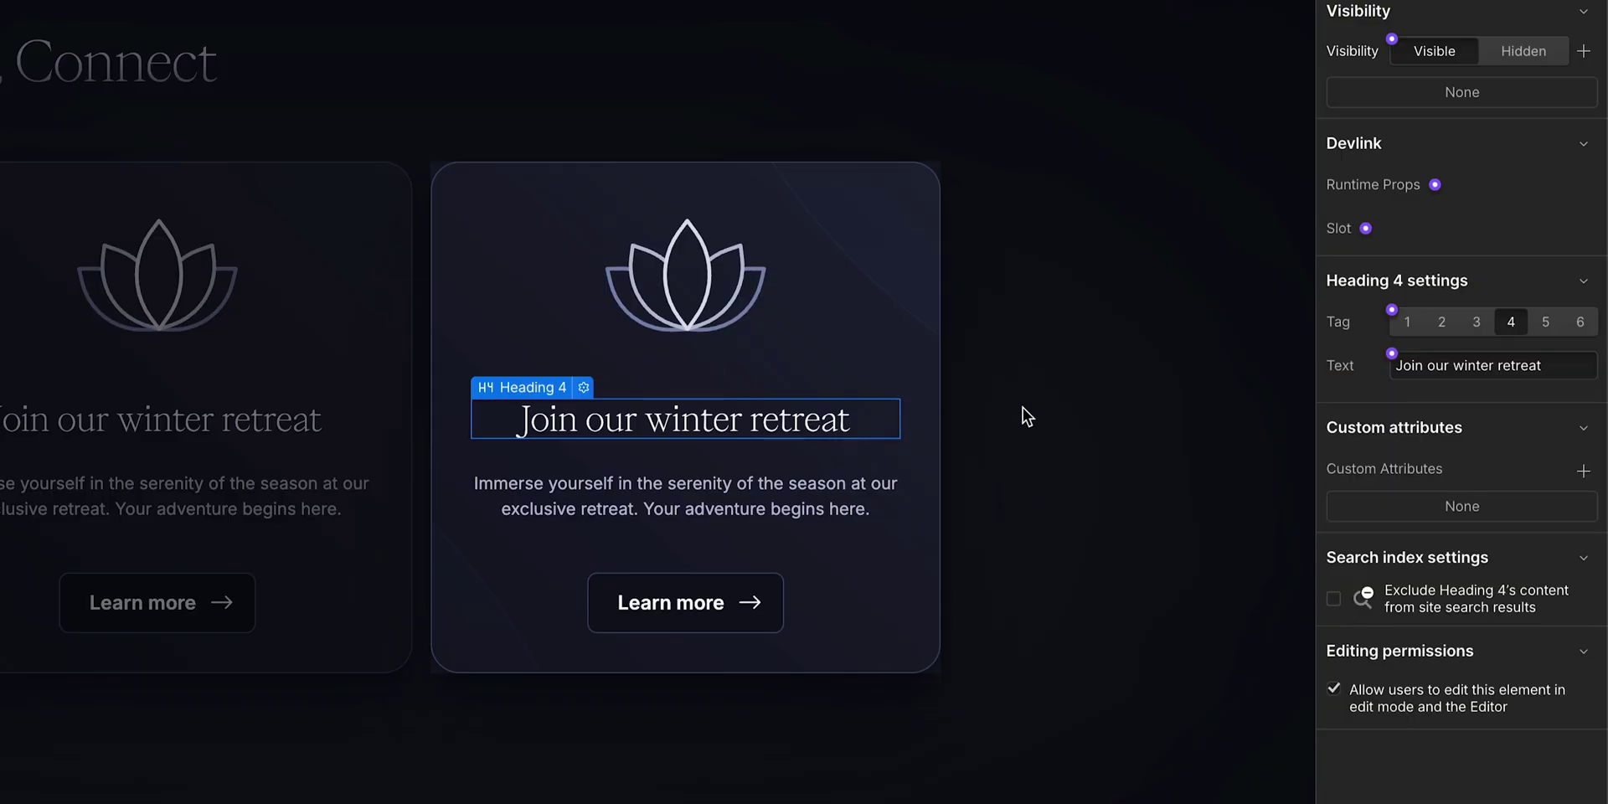
click(1389, 357)
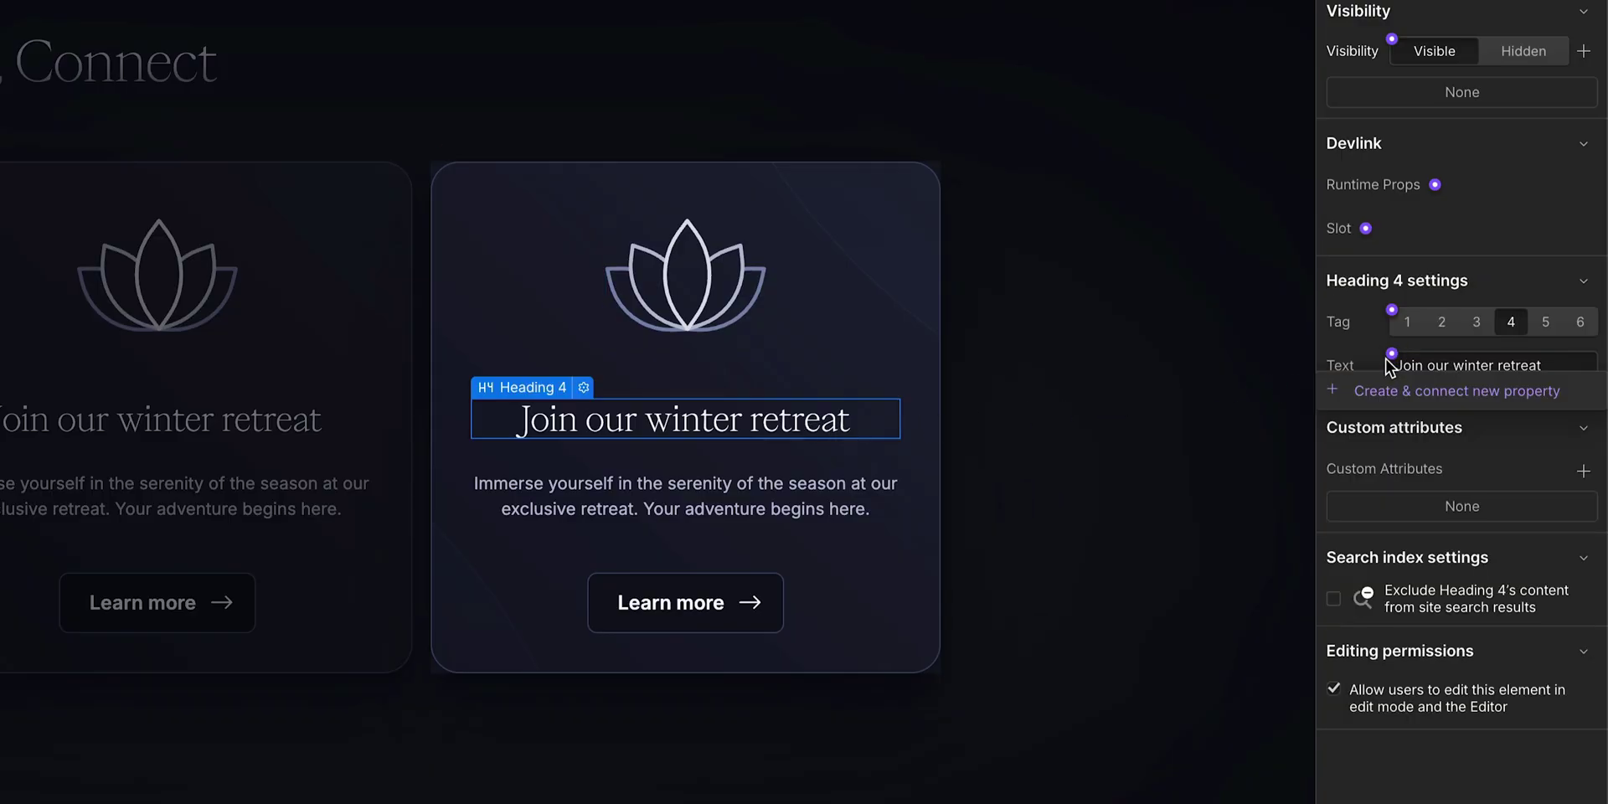
click(1437, 393)
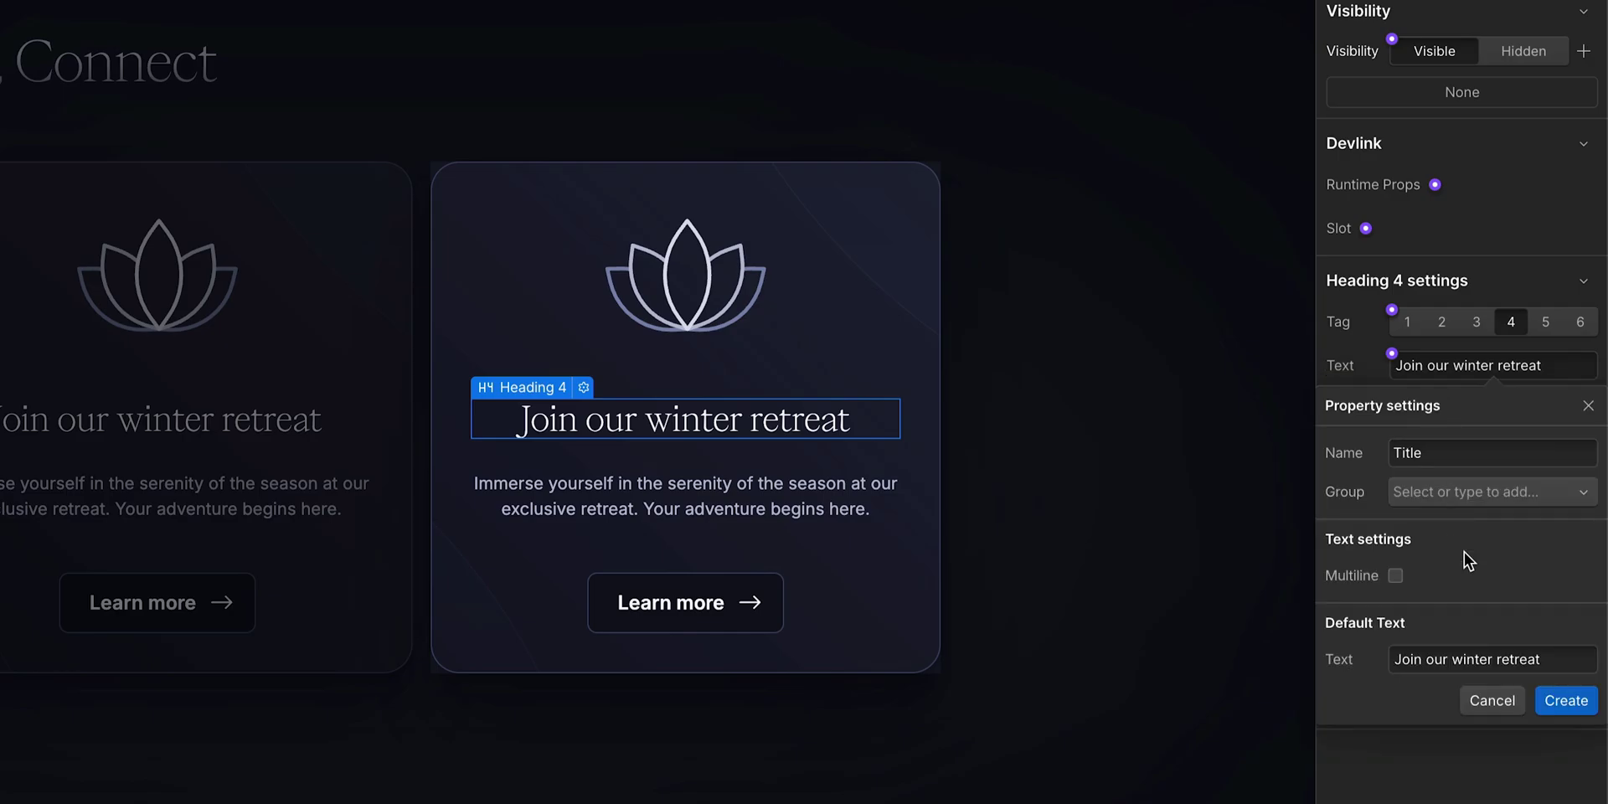
triple_click(1553, 653)
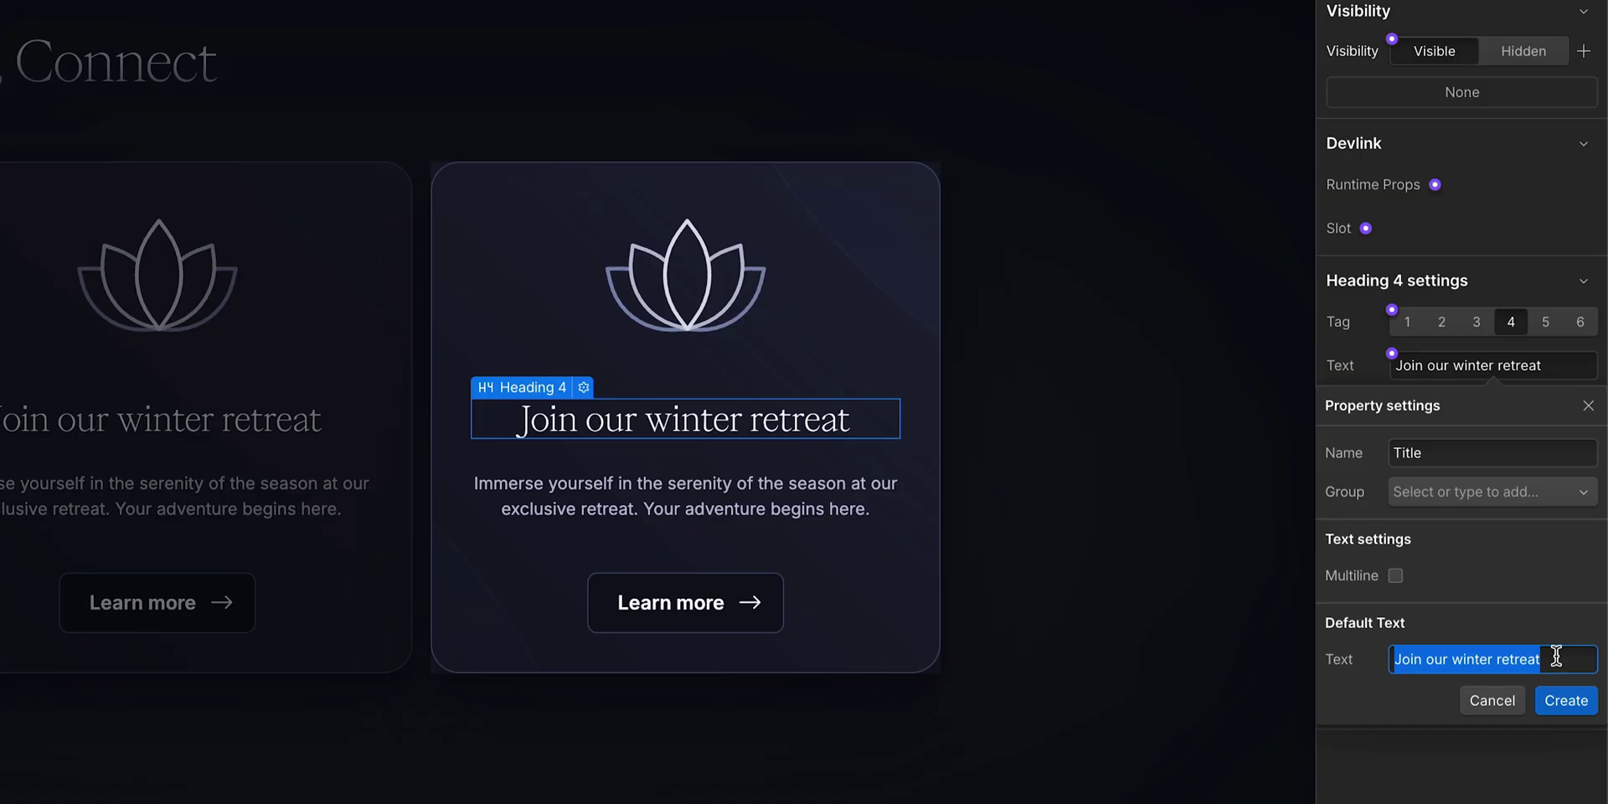
text(Card heading)
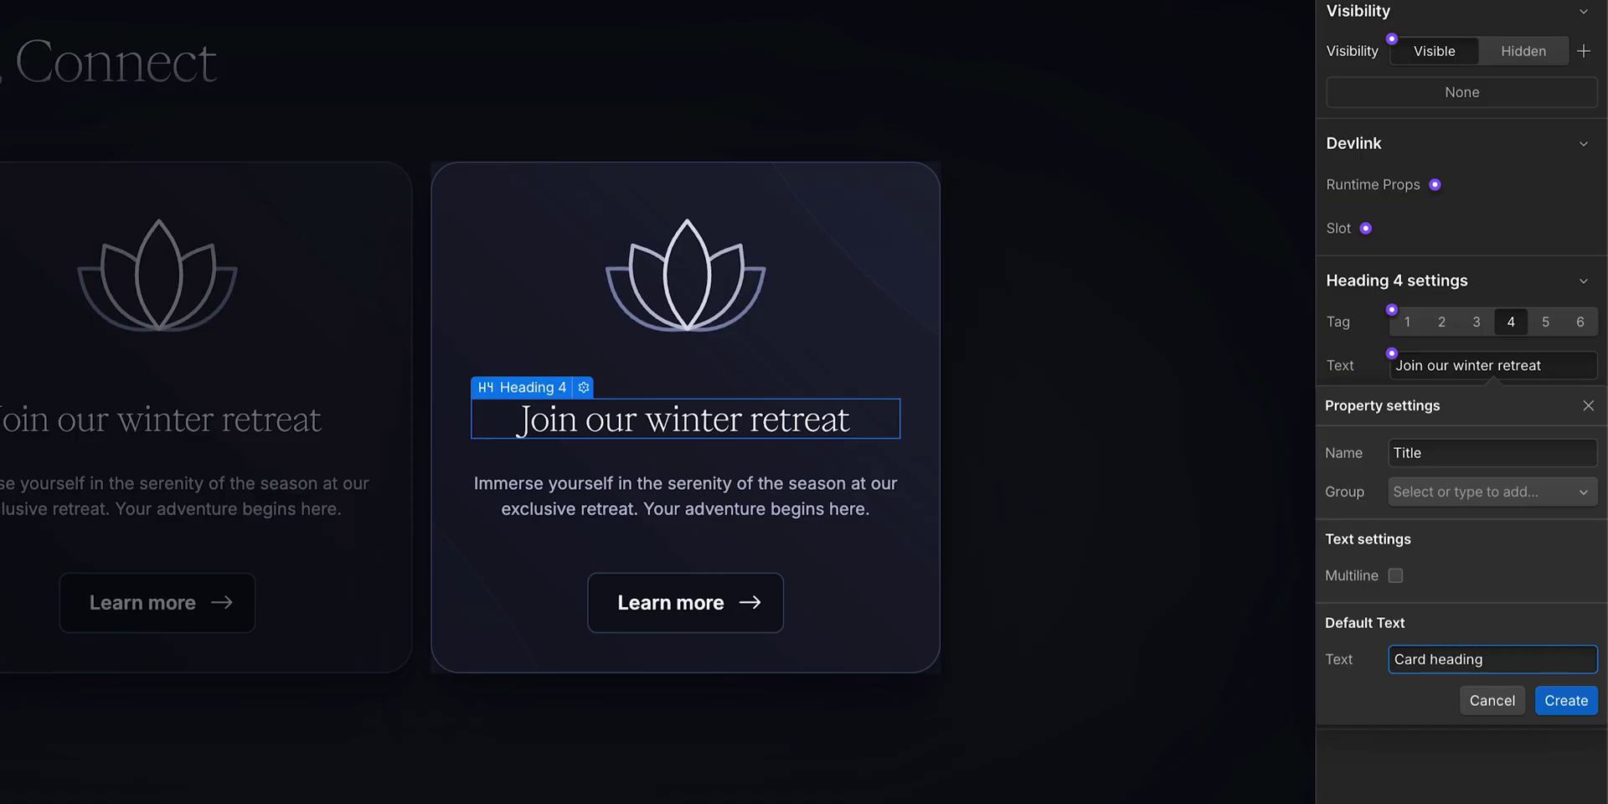
click(1586, 708)
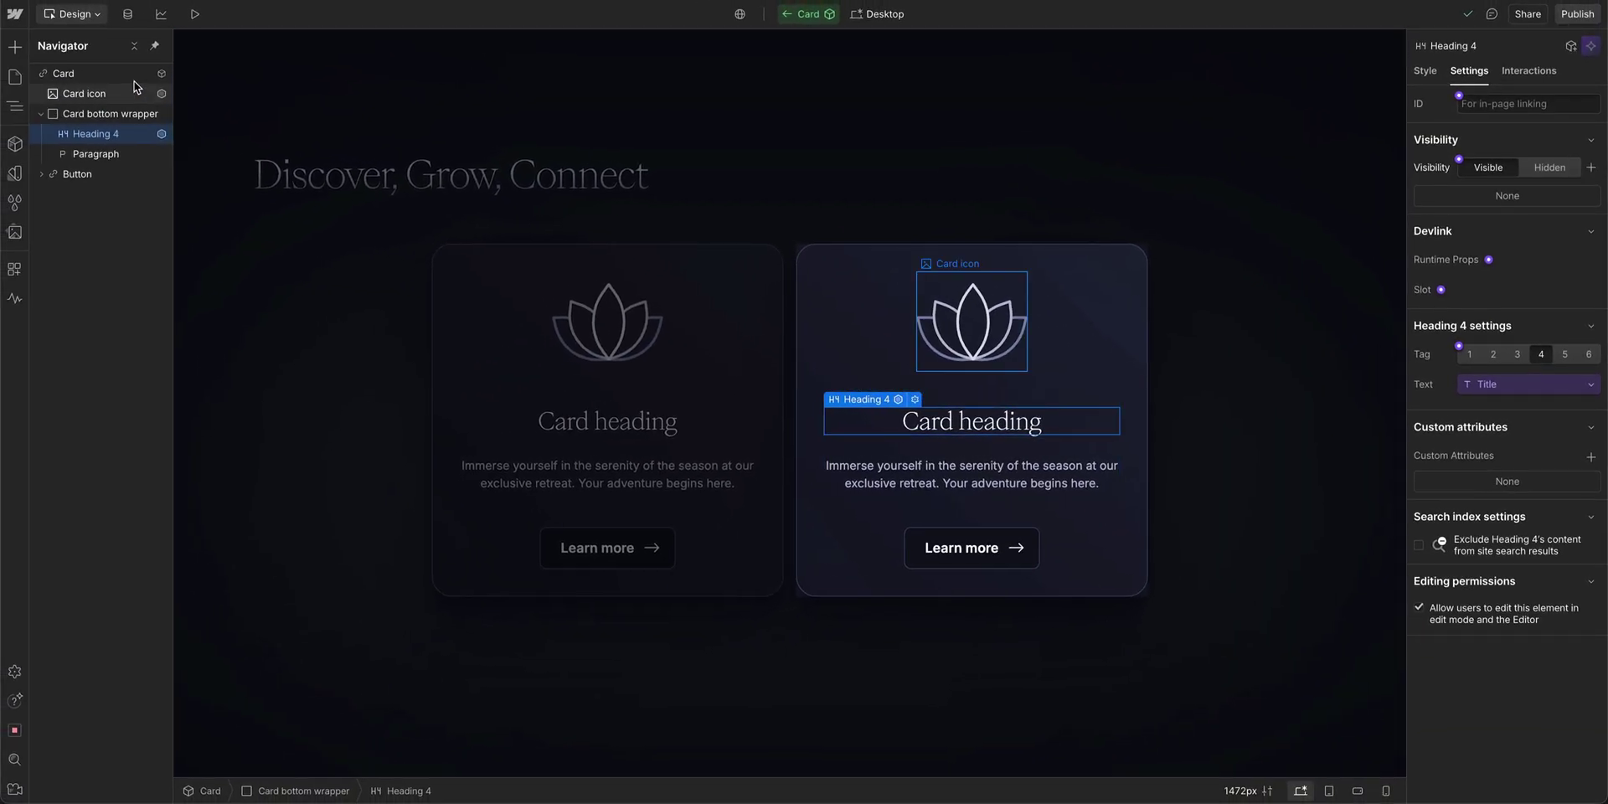
Select the whole Card element and show its Props list with Card image and Title
click(124, 77)
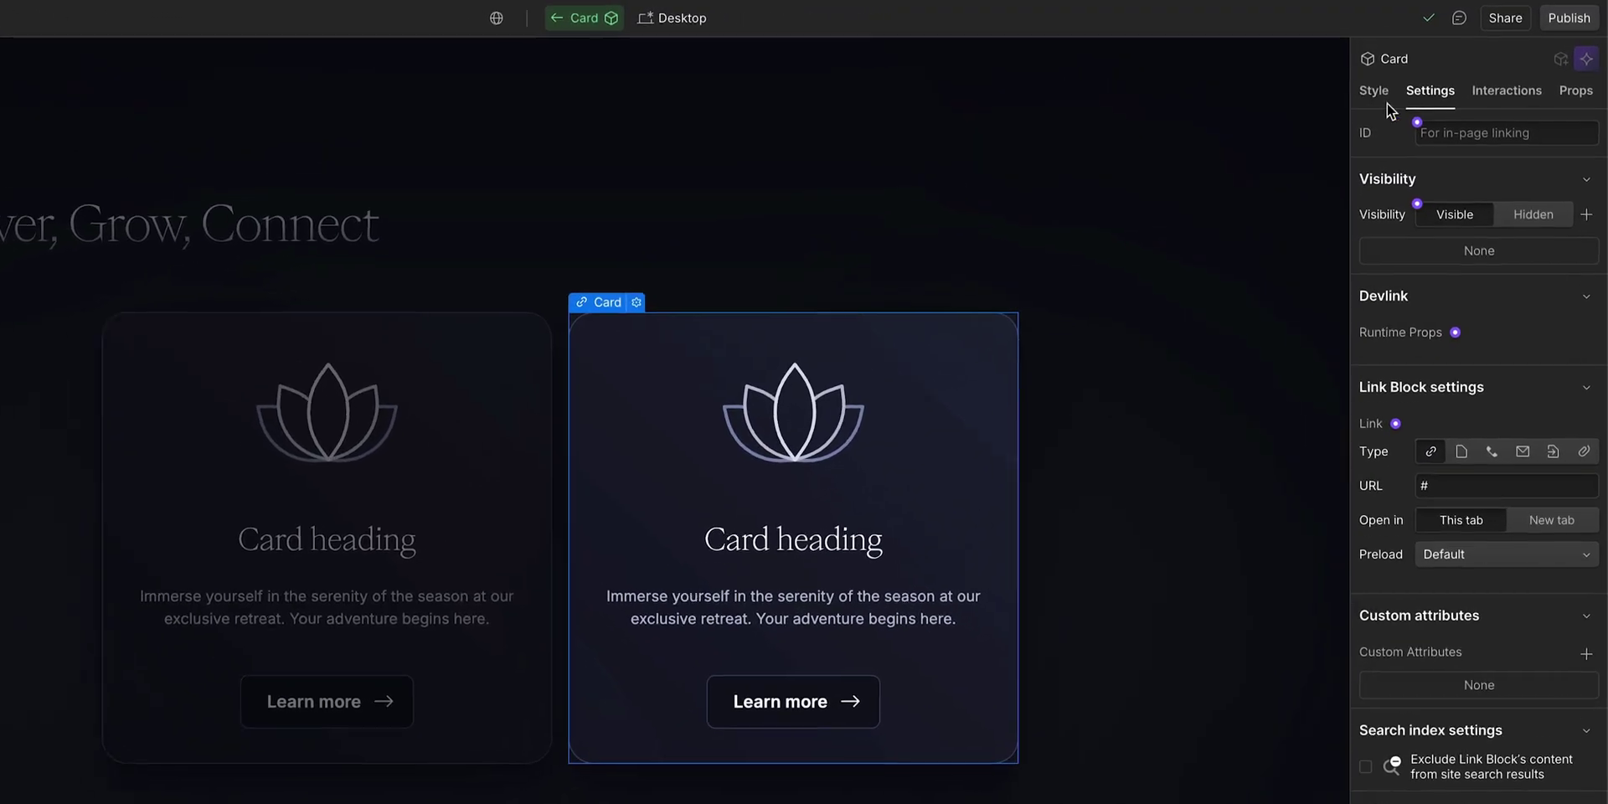
click(1575, 91)
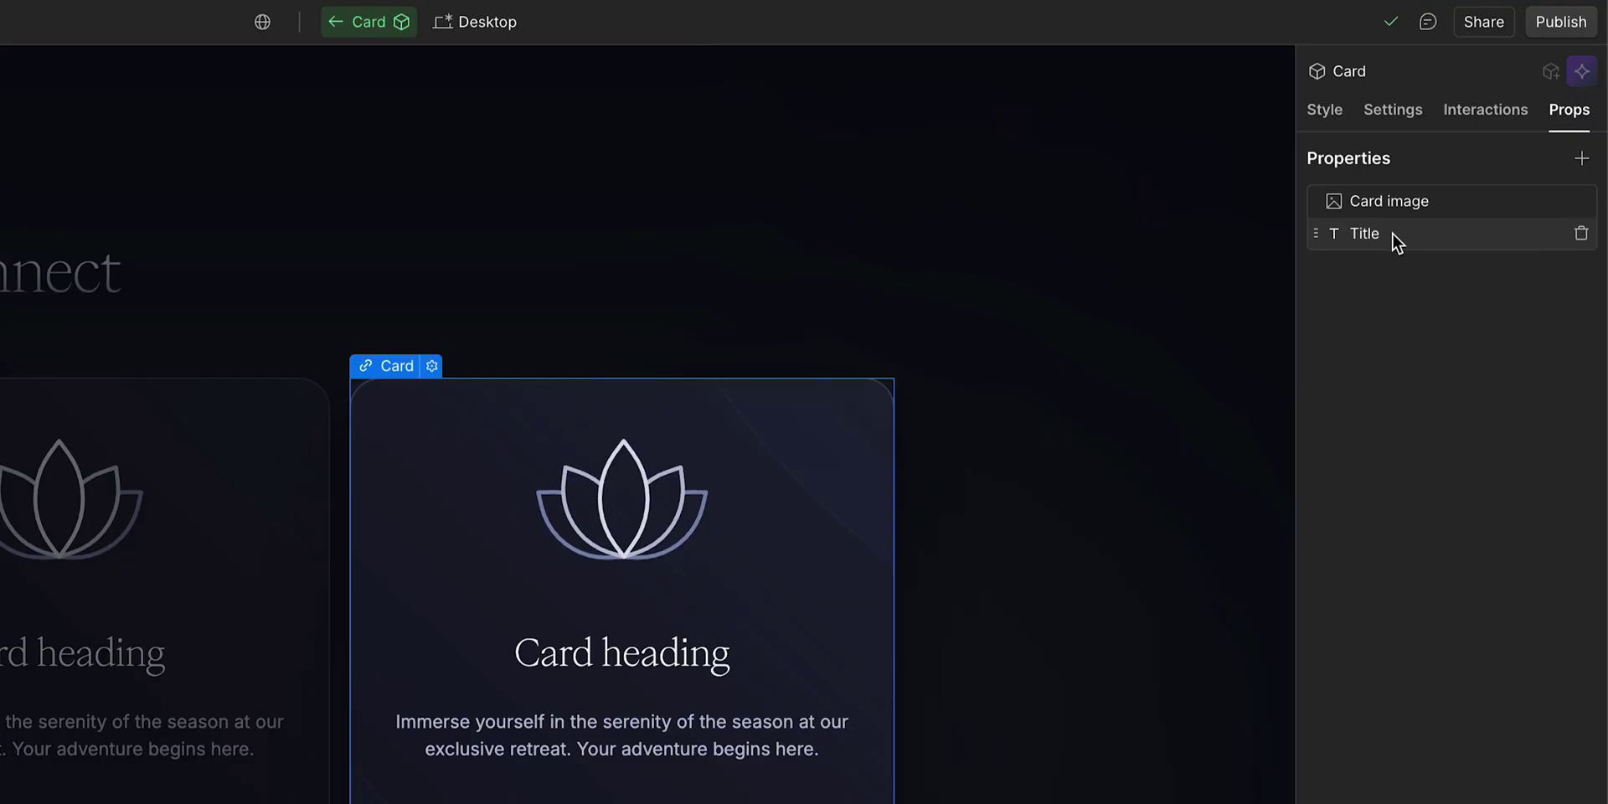
Add a text property named 'Paragraph' and begin linking the card's paragraph text to a property
click(1581, 159)
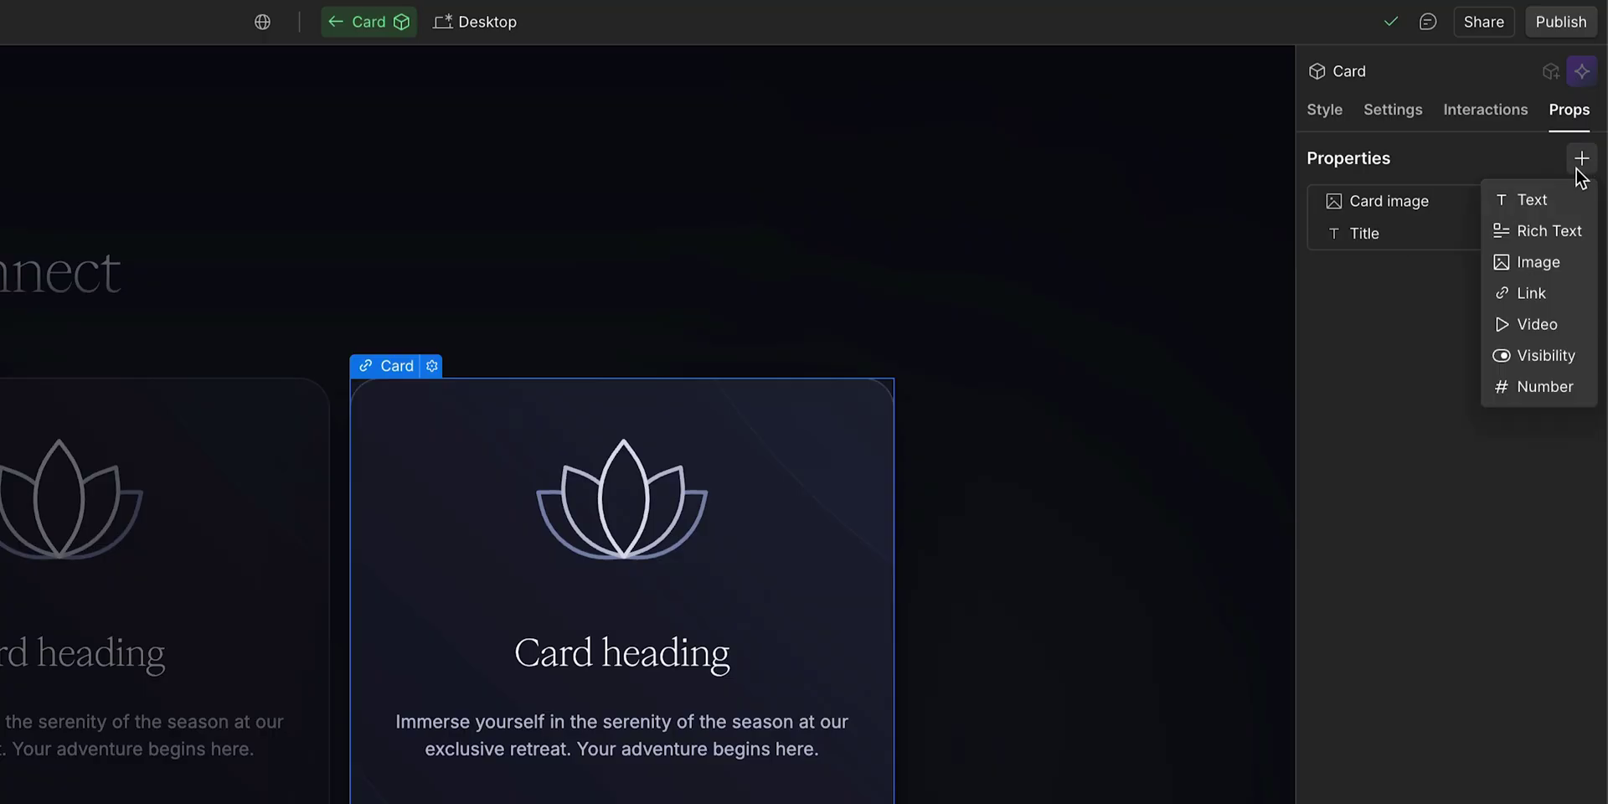
click(1551, 199)
double_click(1425, 359)
text(Paragraph)
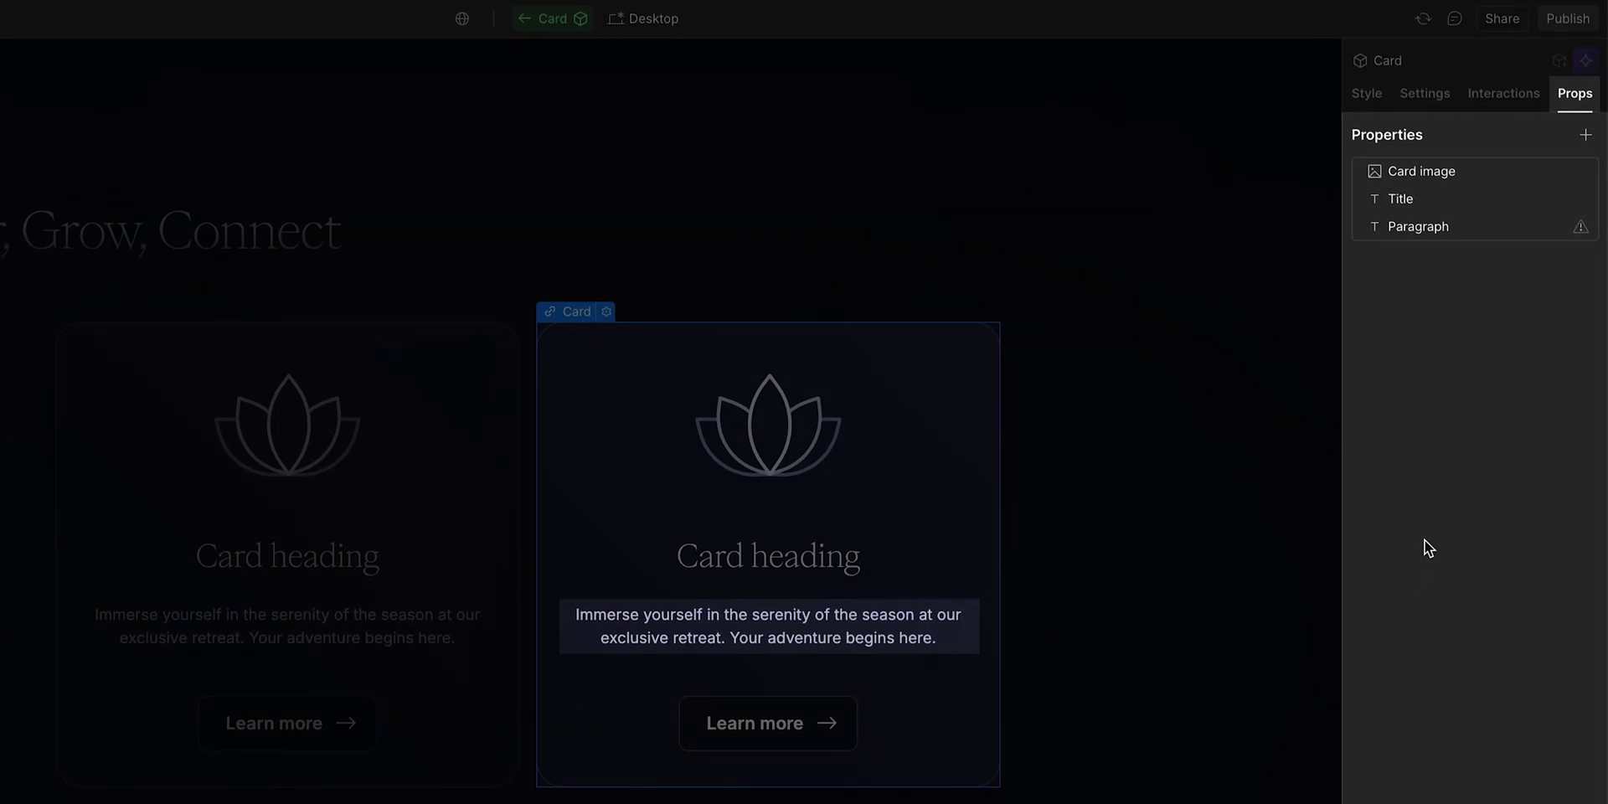
click(938, 632)
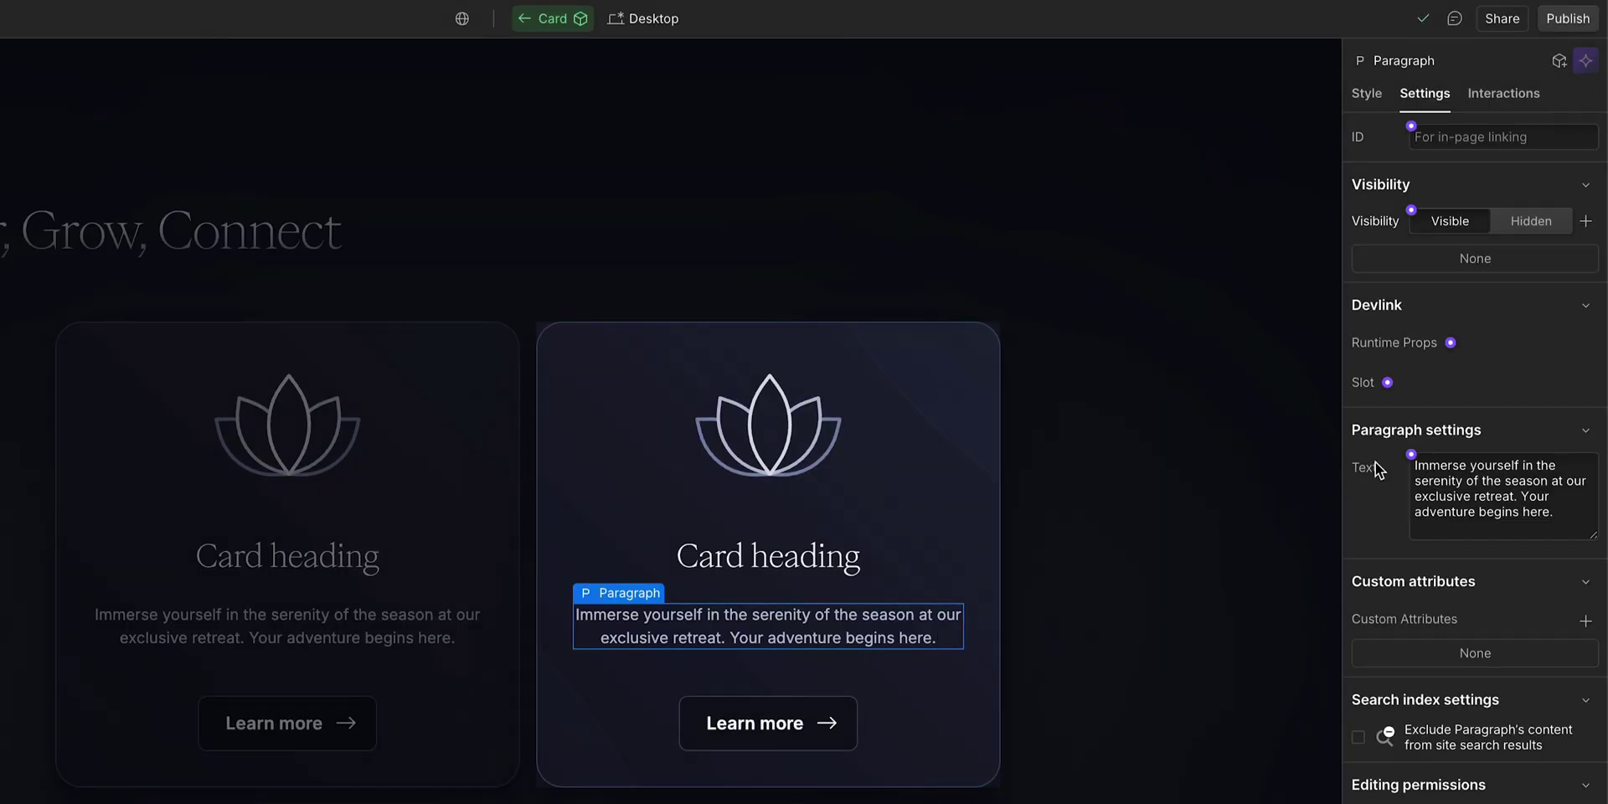
click(1411, 453)
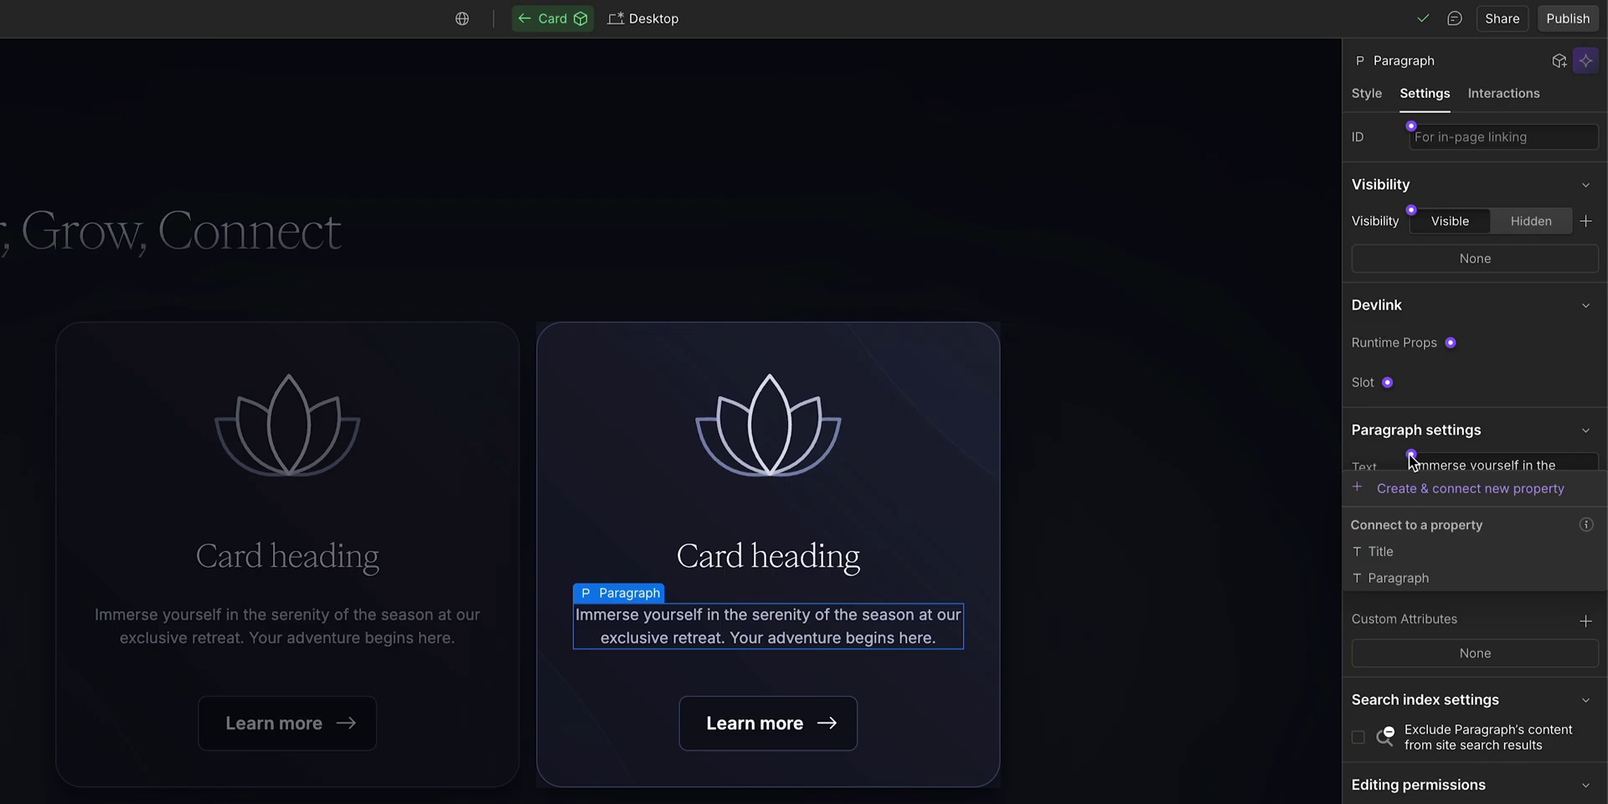
Link the card's paragraph text to the Paragraph property and return to the Card selection
click(1439, 576)
key(Escape)
key(Escape)
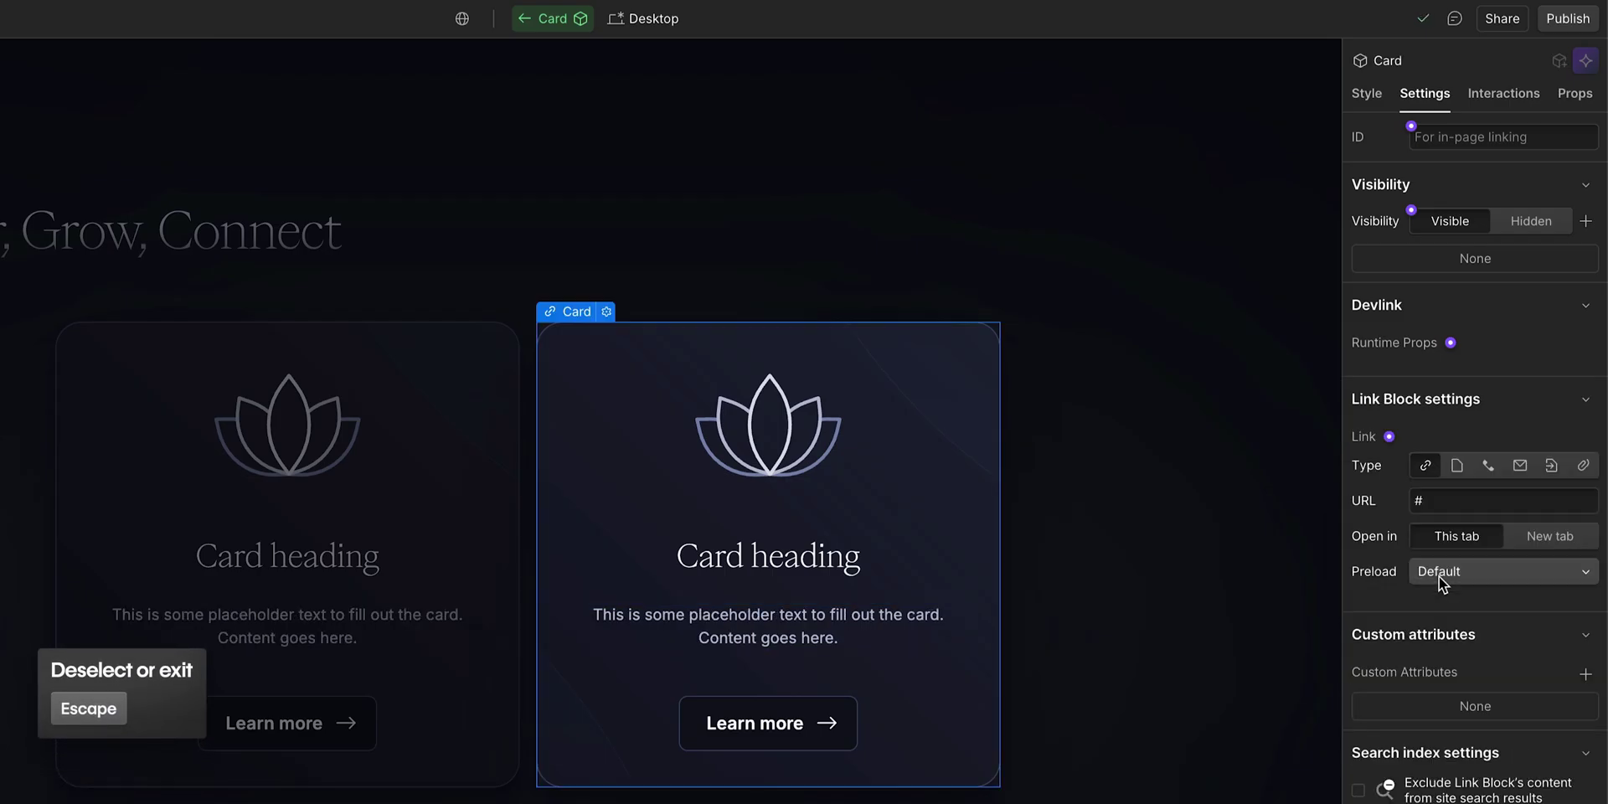
key(Escape)
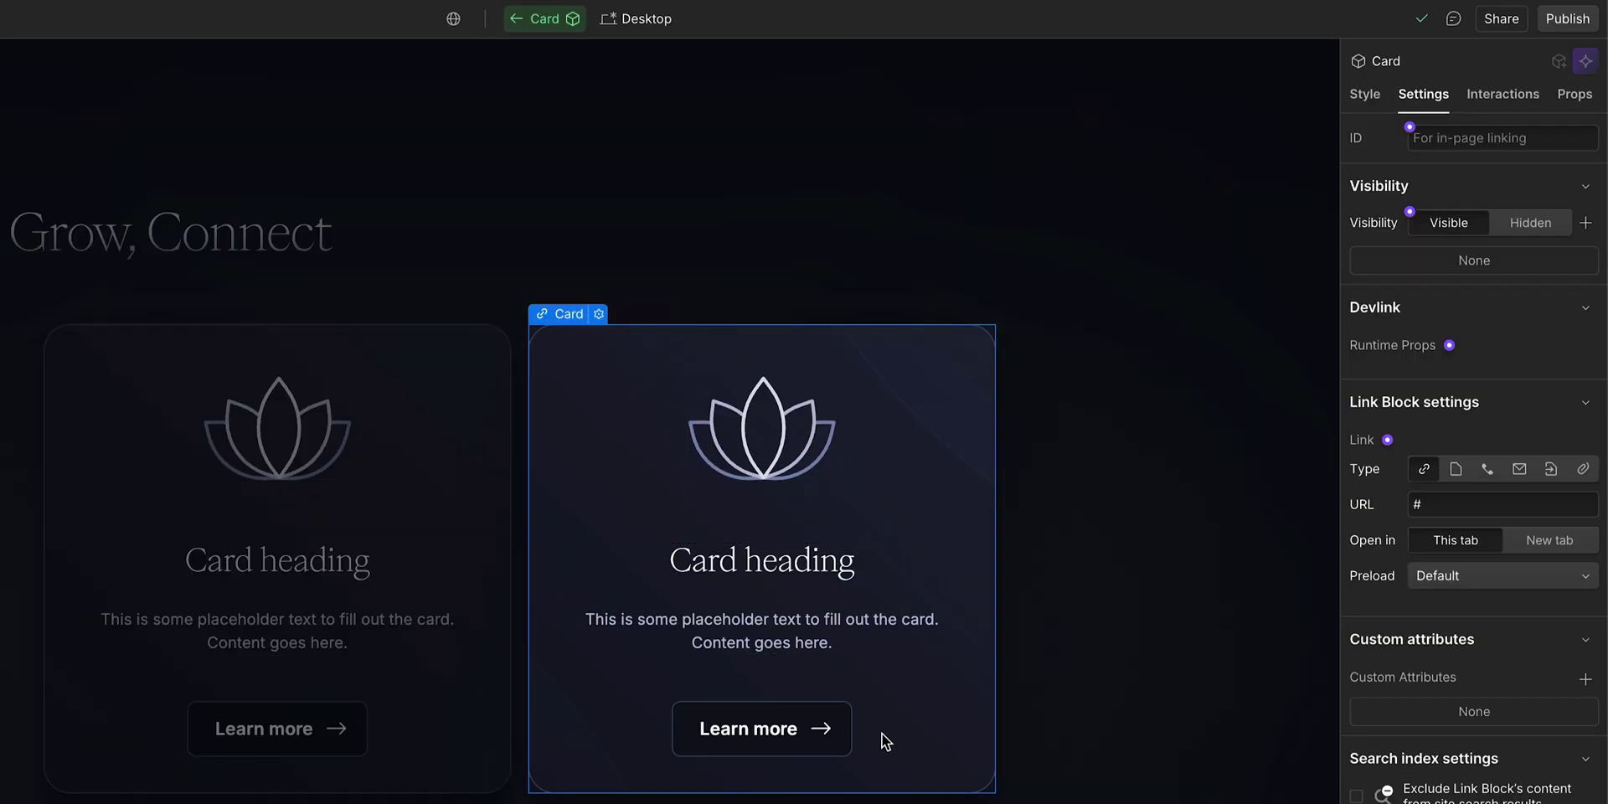
Create a 'Button visibility' property controlling the Learn more button's visibility
click(831, 744)
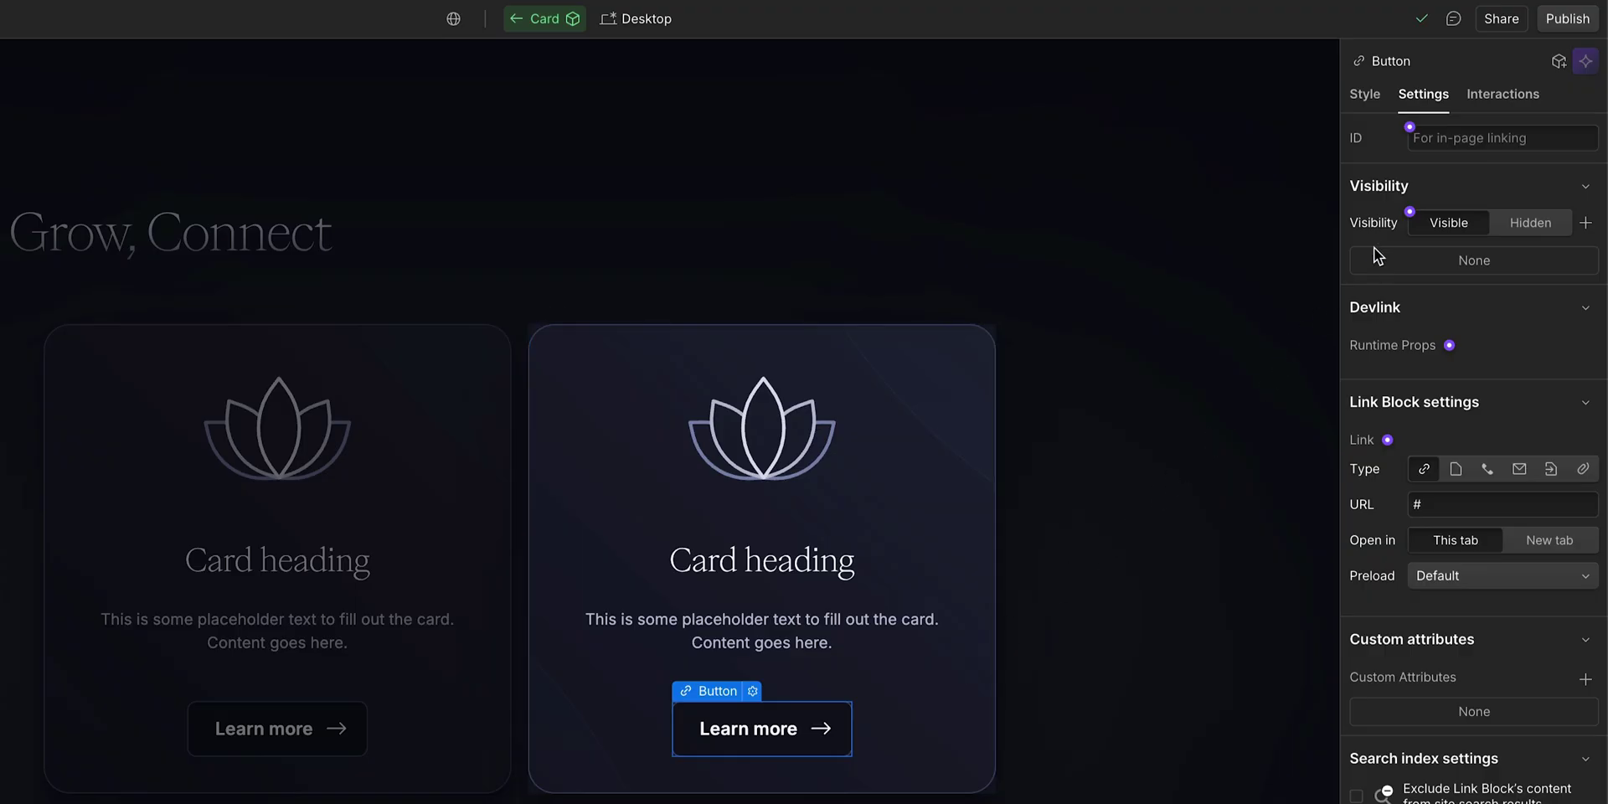
click(1409, 211)
click(1423, 241)
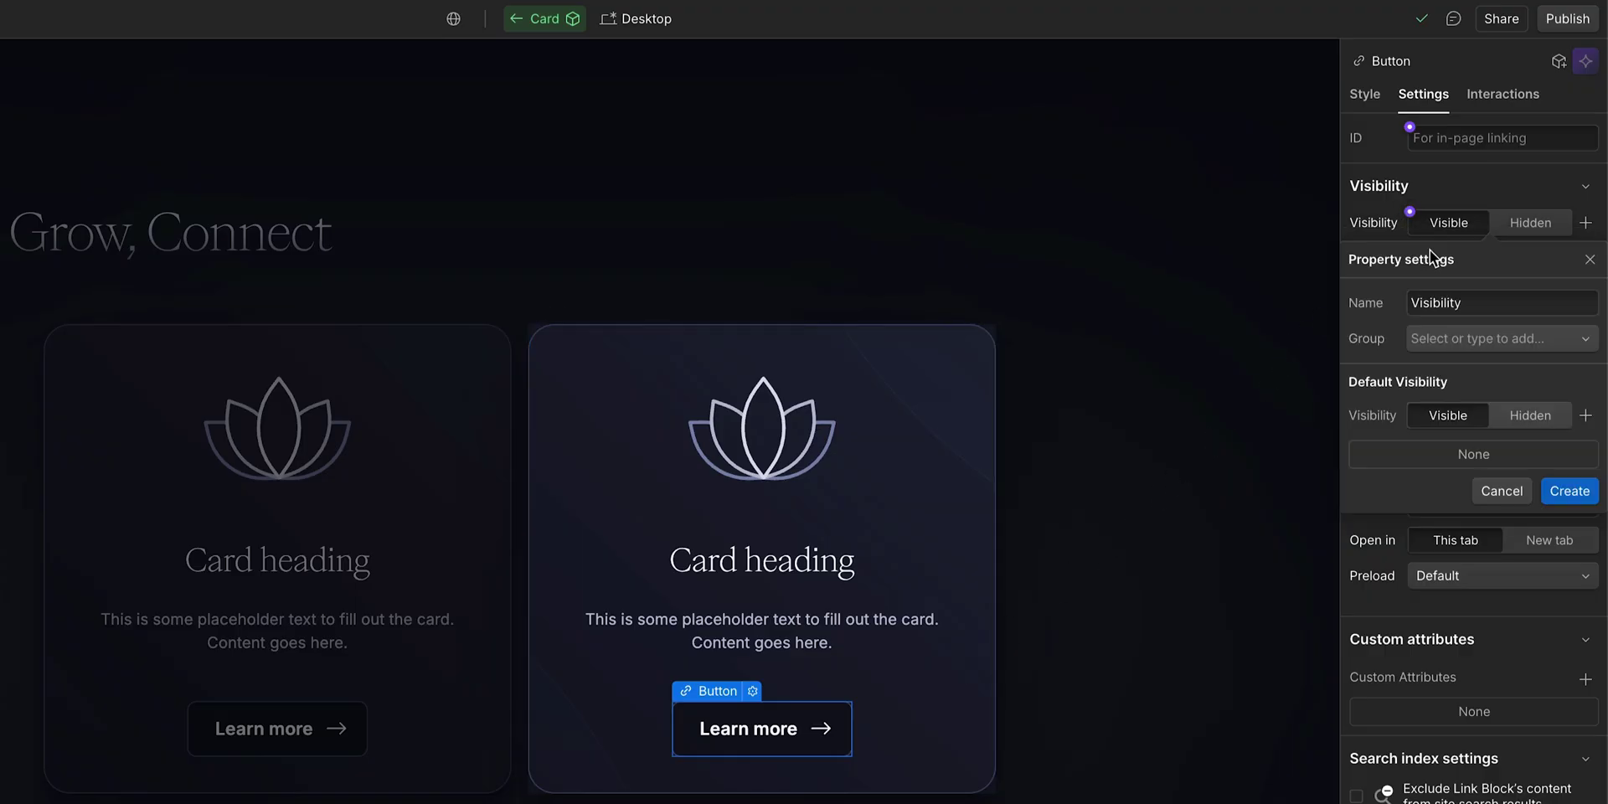
click(1478, 301)
text(Button visibility)
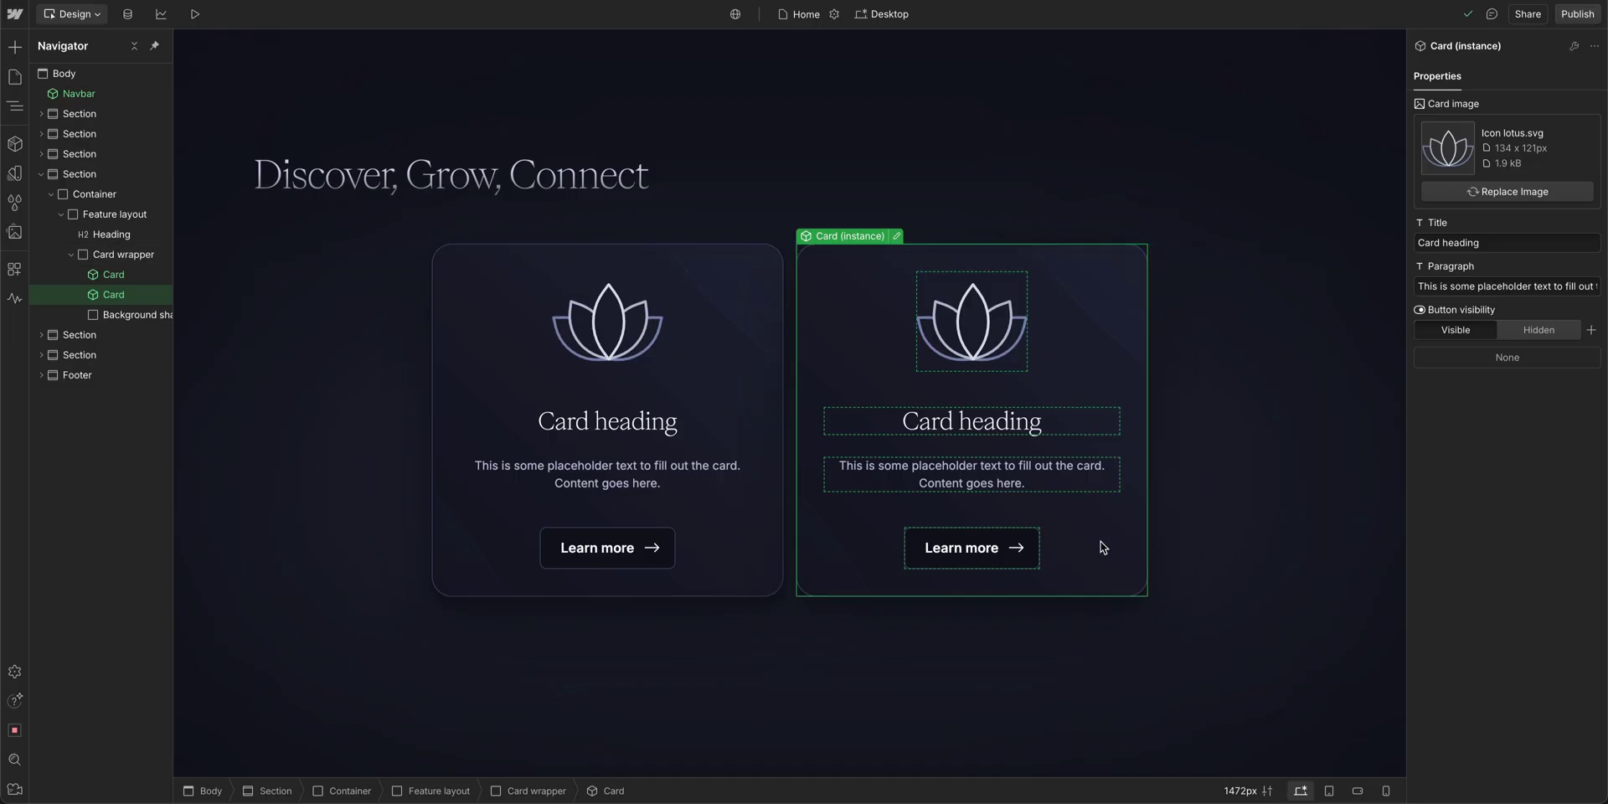
Give the second card the circles icon (Icons-1.svg) and the title 'Grow your zen'
click(1443, 193)
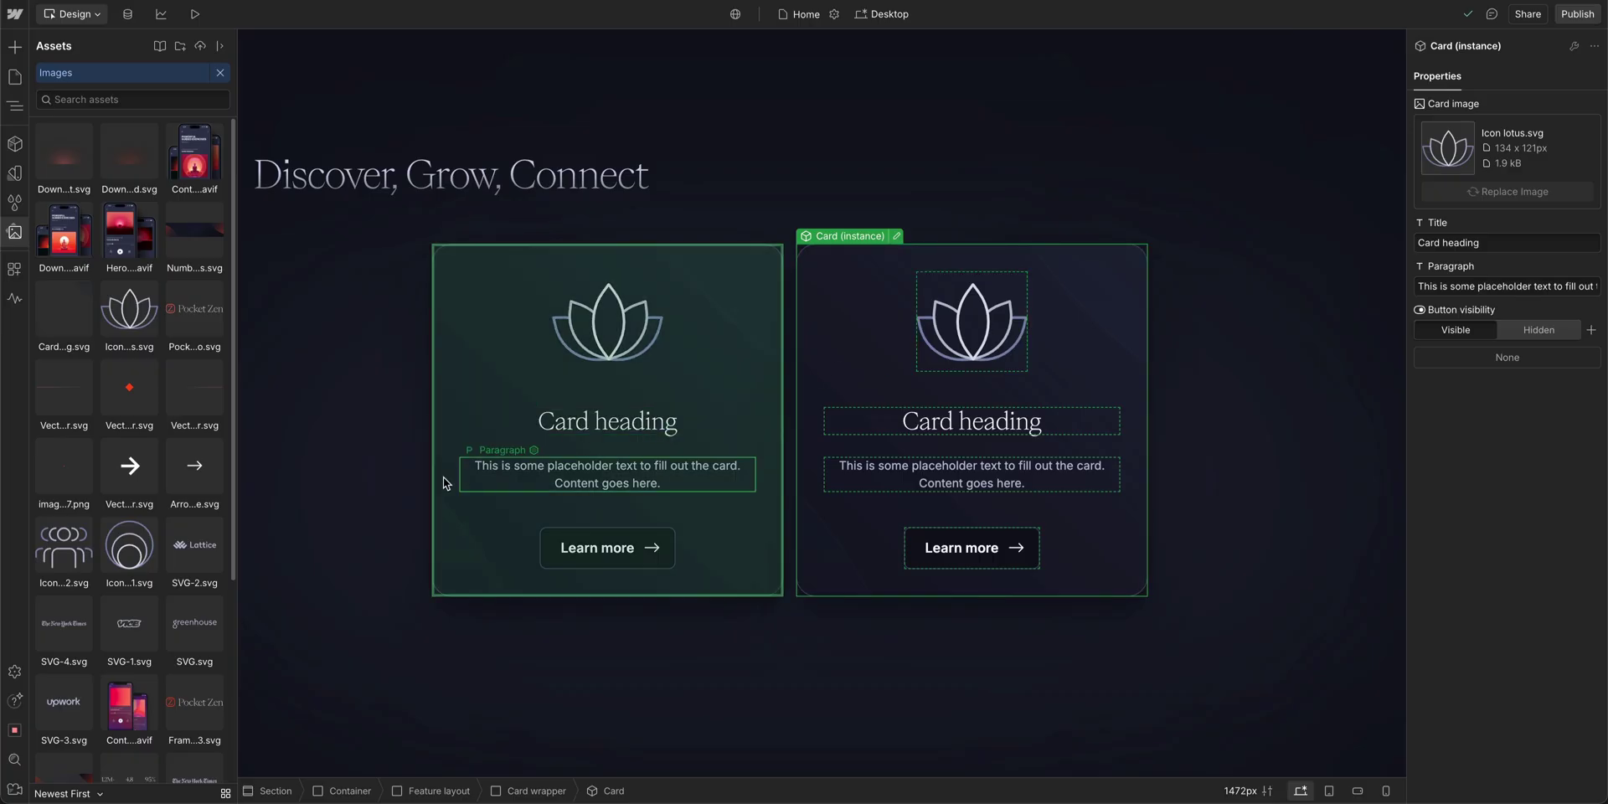
click(166, 551)
click(161, 555)
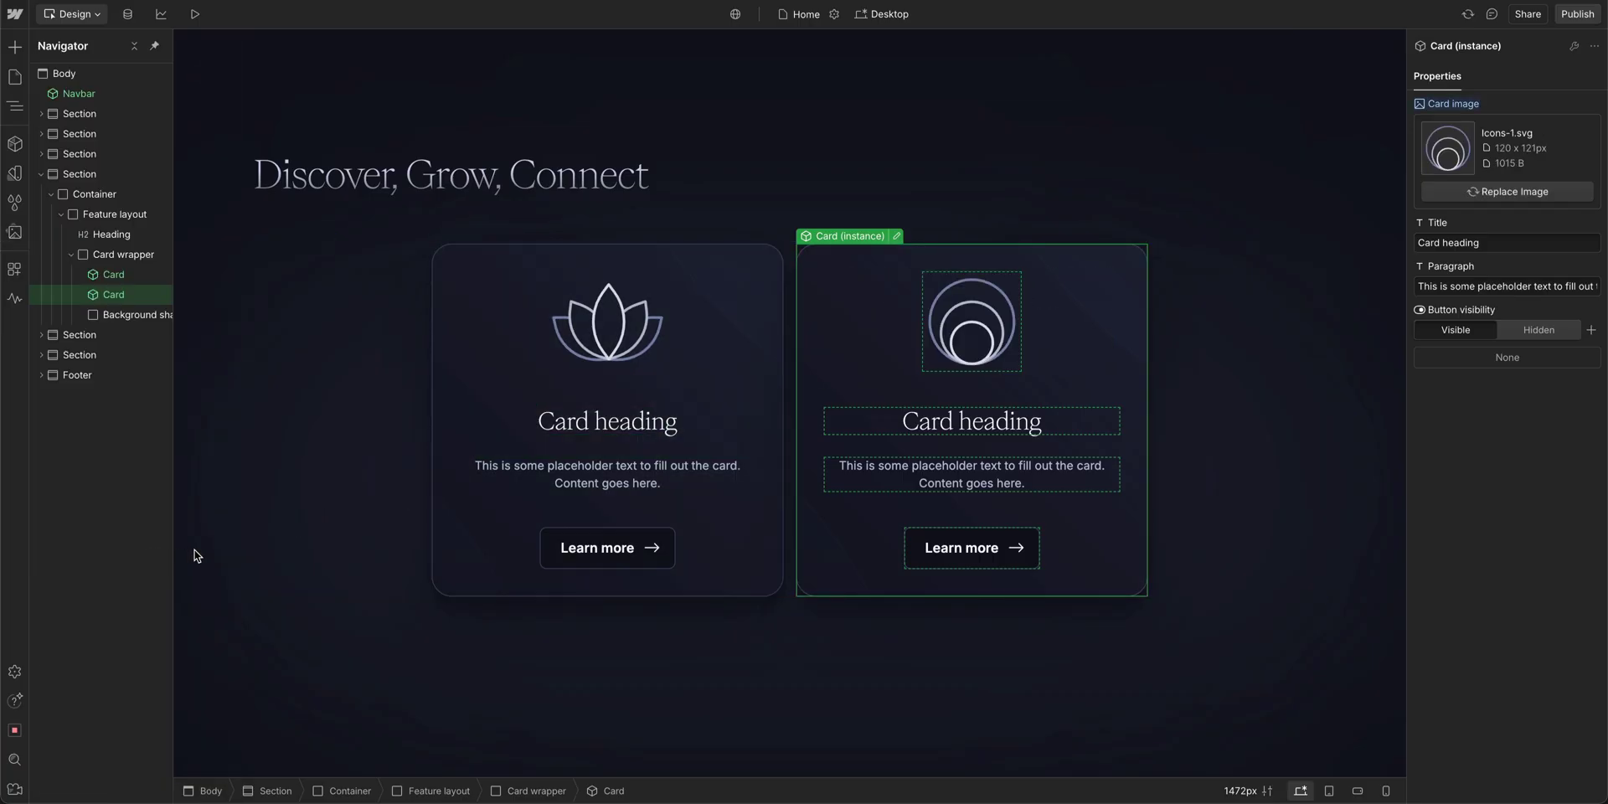
click(1484, 242)
text(Grow your zen)
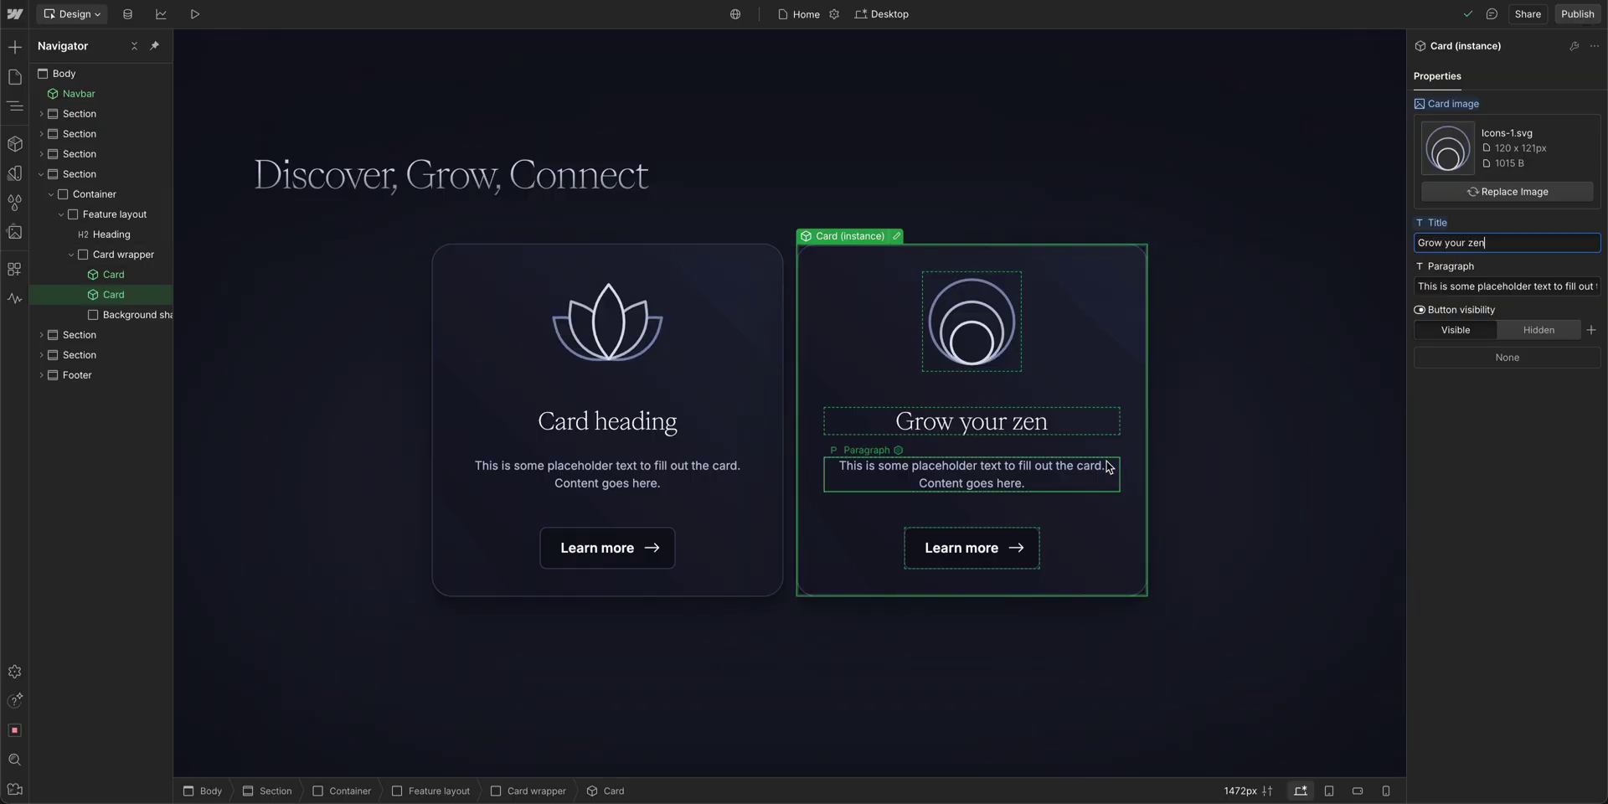
Rewrite the second card's paragraph with the 'transformative journey' text and hide its Learn more button
double_click(1079, 479)
key(ctrl+a)
text(Embark on a transf)
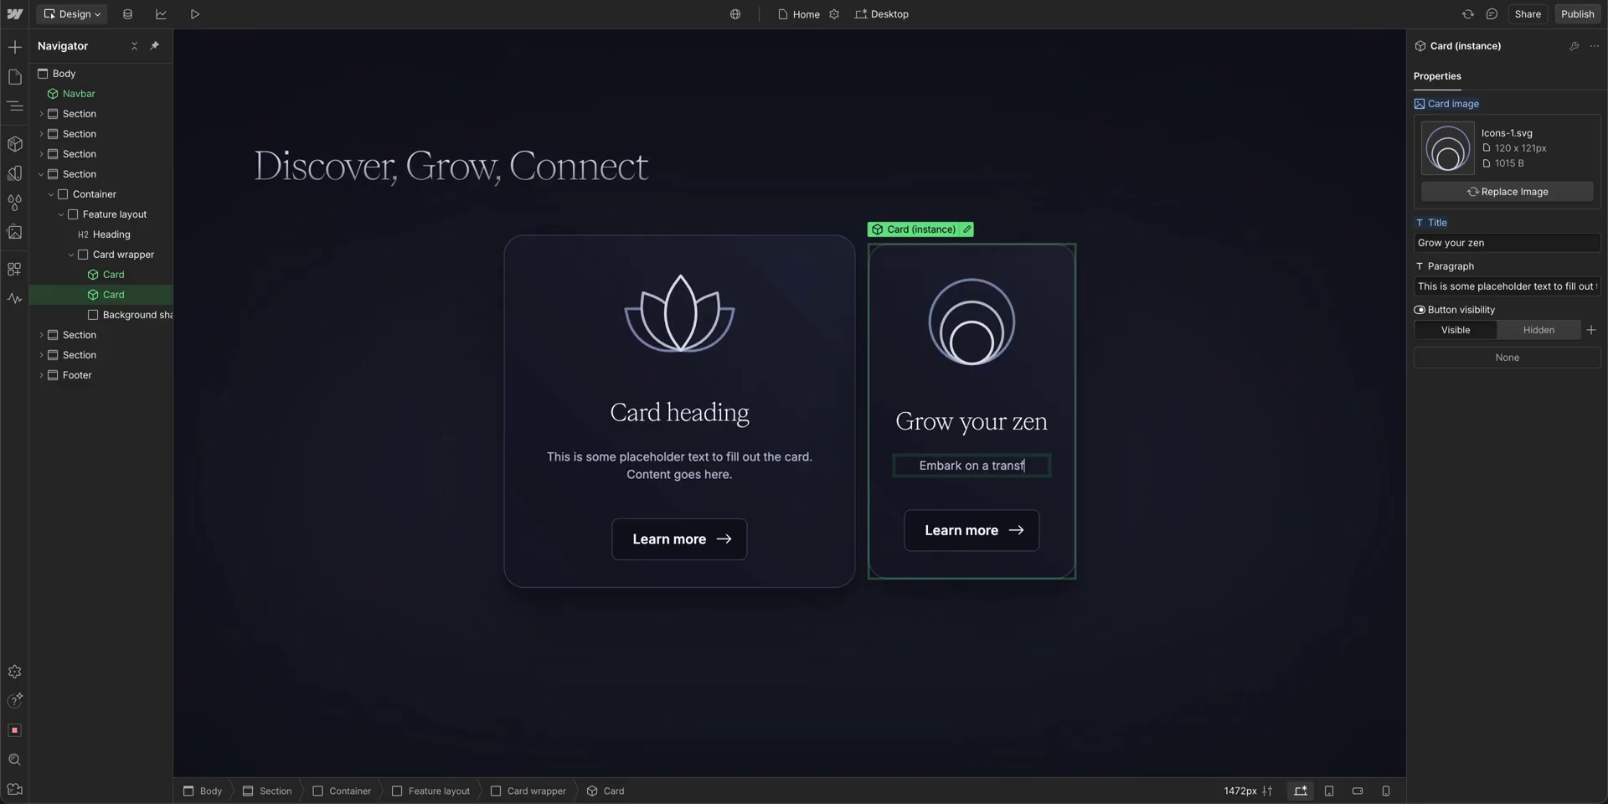
text(ormative journey toward)
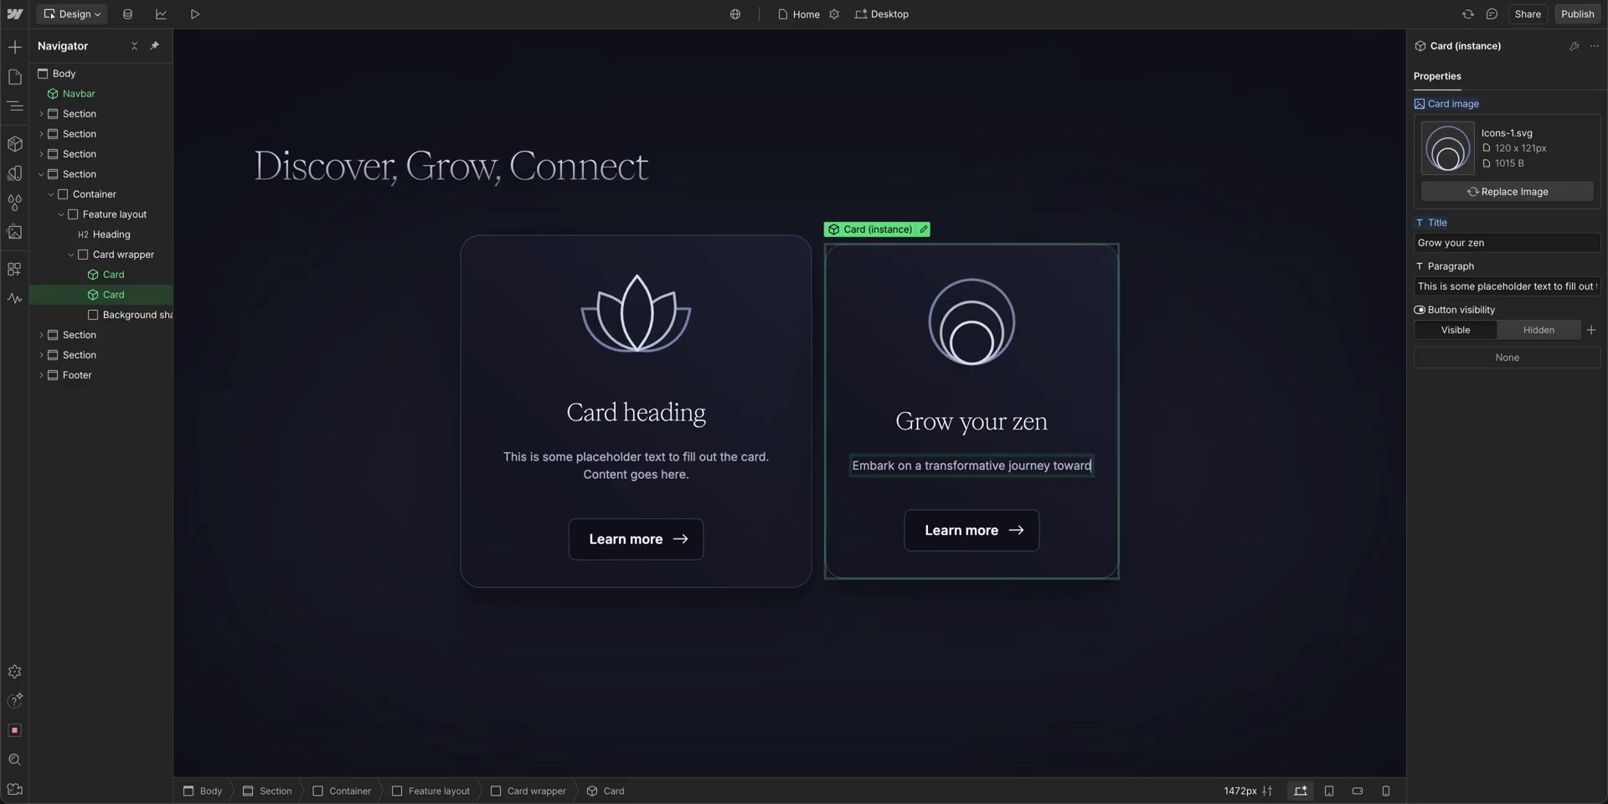
text(s personal growth and)
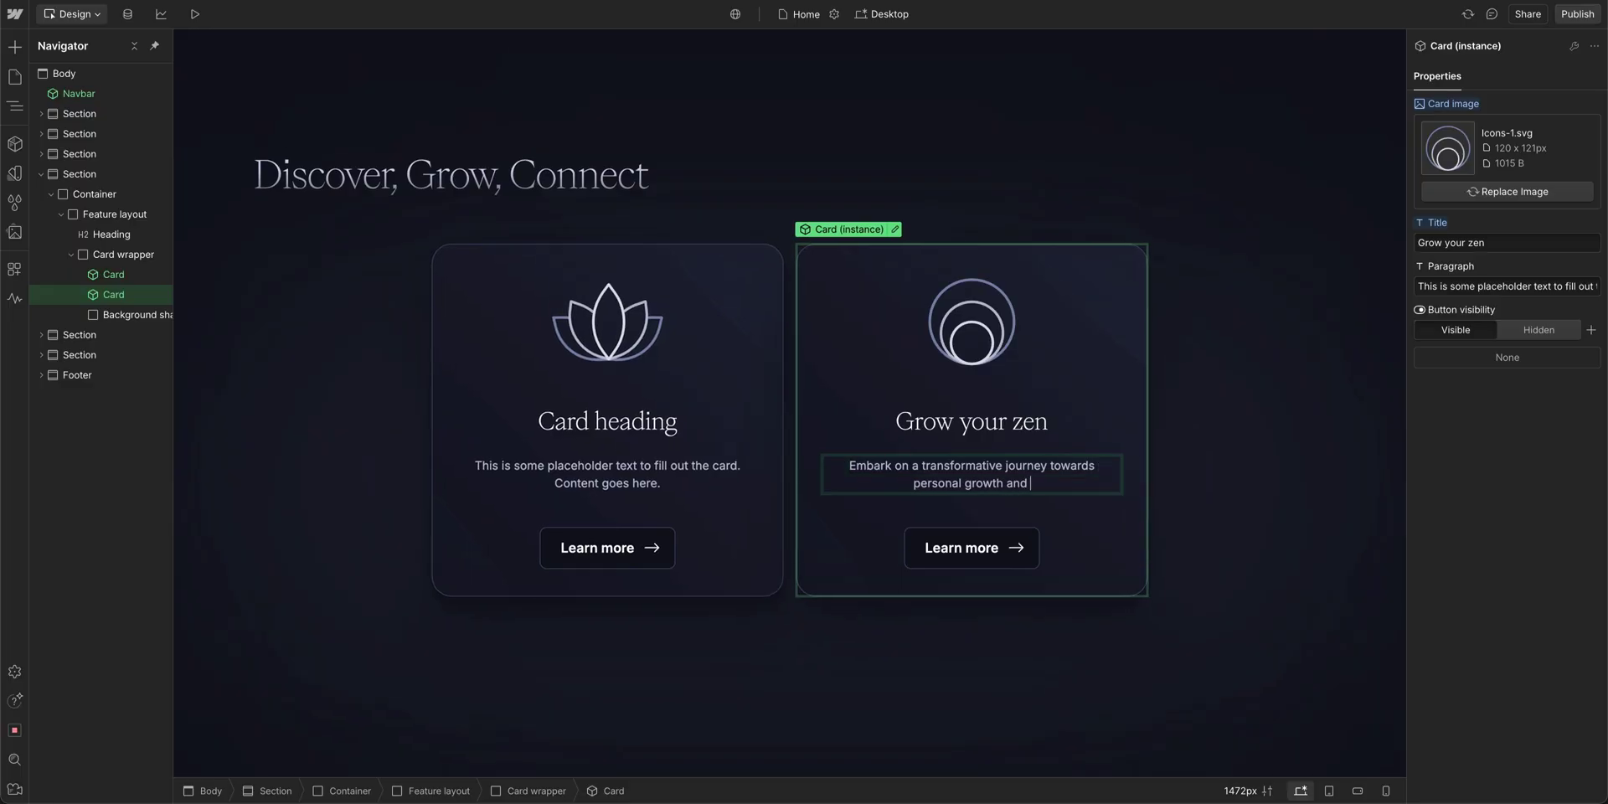
text( inner peace with Pocket Zen.)
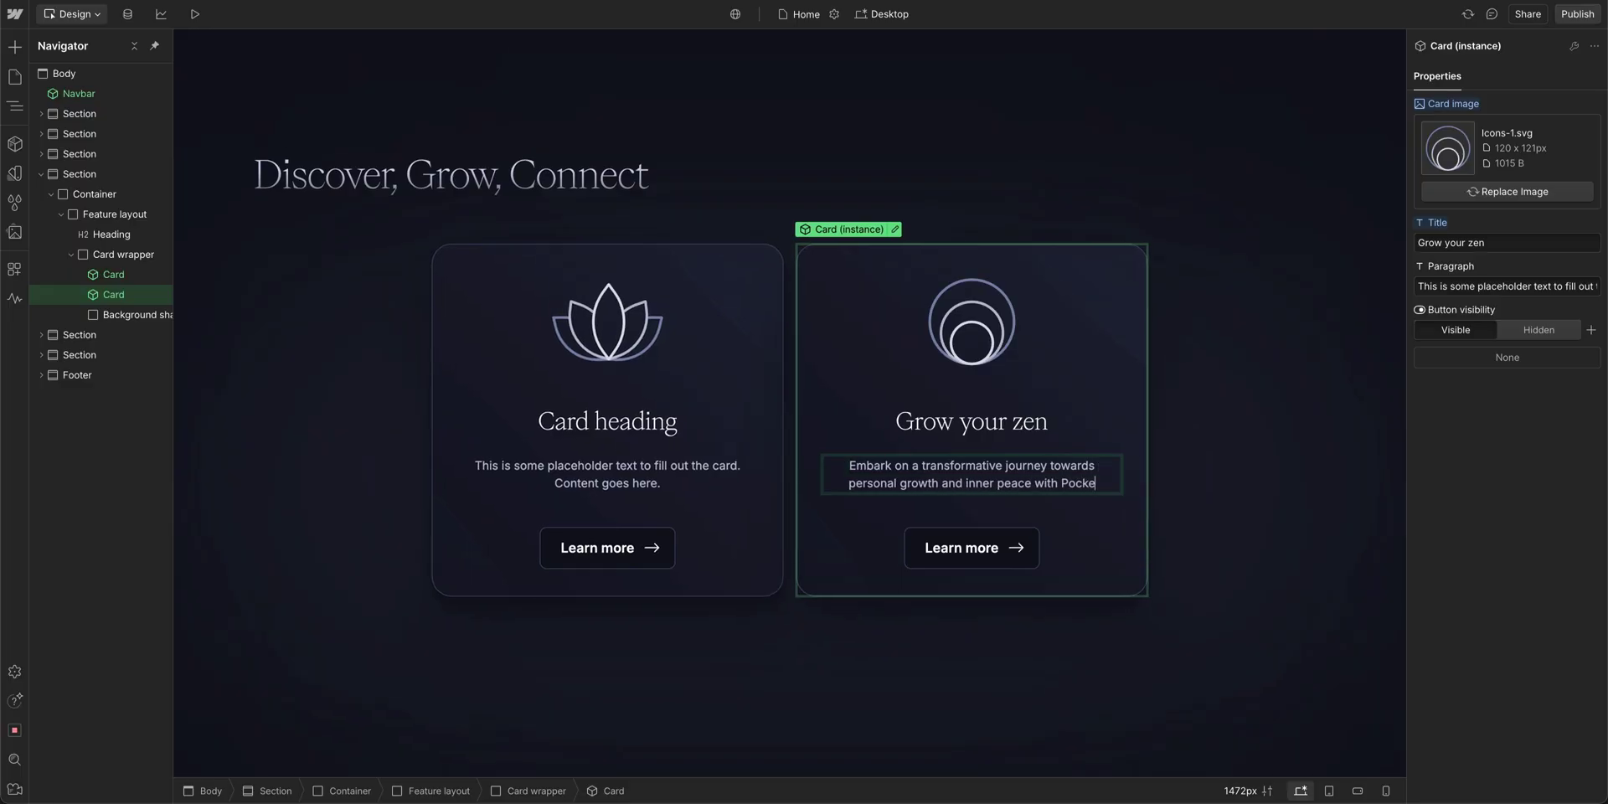
click(1076, 511)
click(1539, 330)
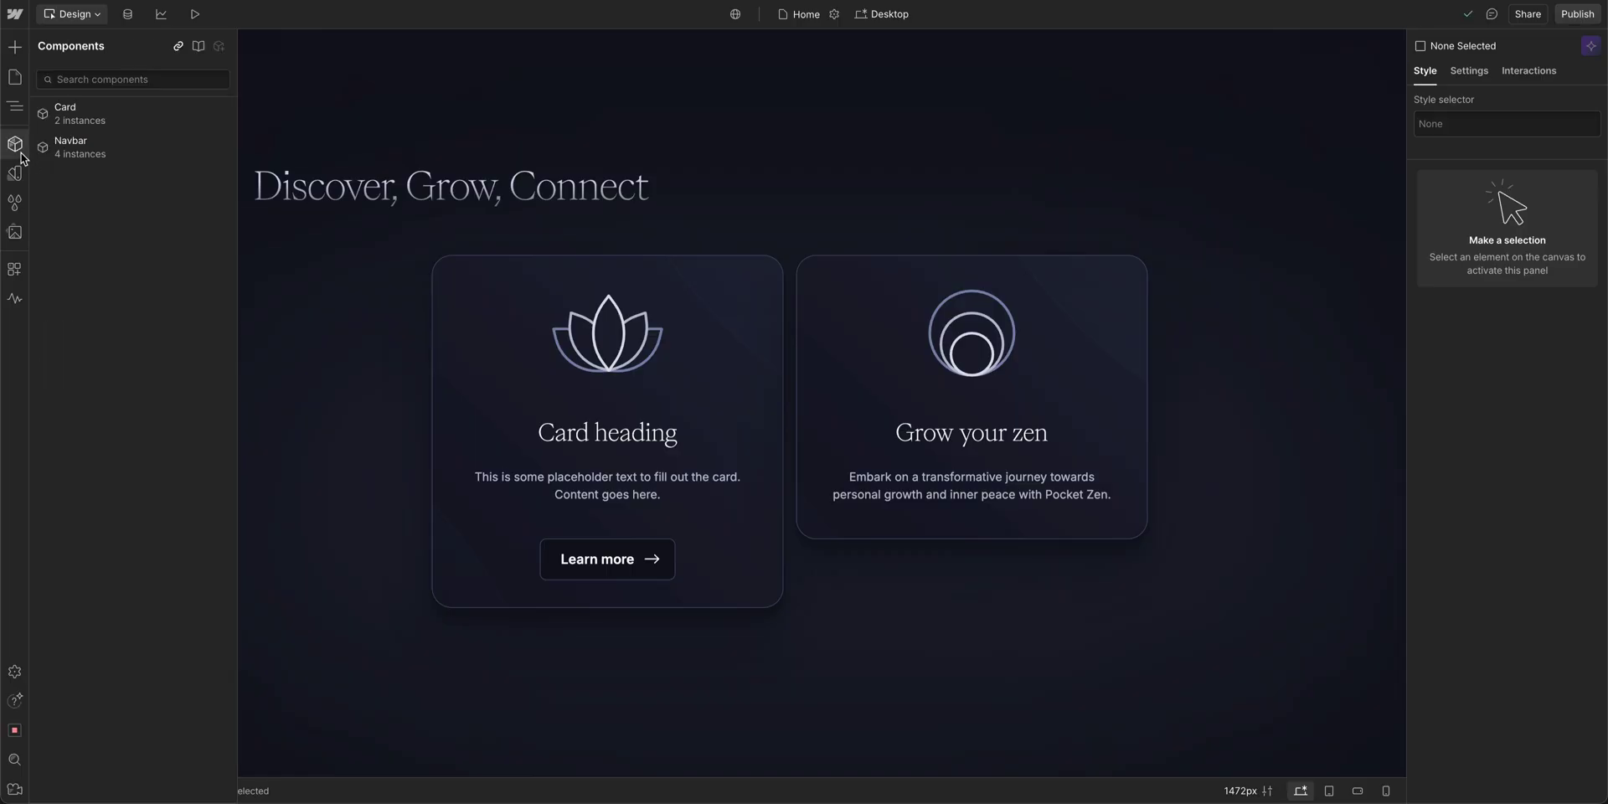
Place a new Card instance after the second card and type 'calm together.' into its text
mouse_move(147, 125)
drag(165, 123, 1113, 350)
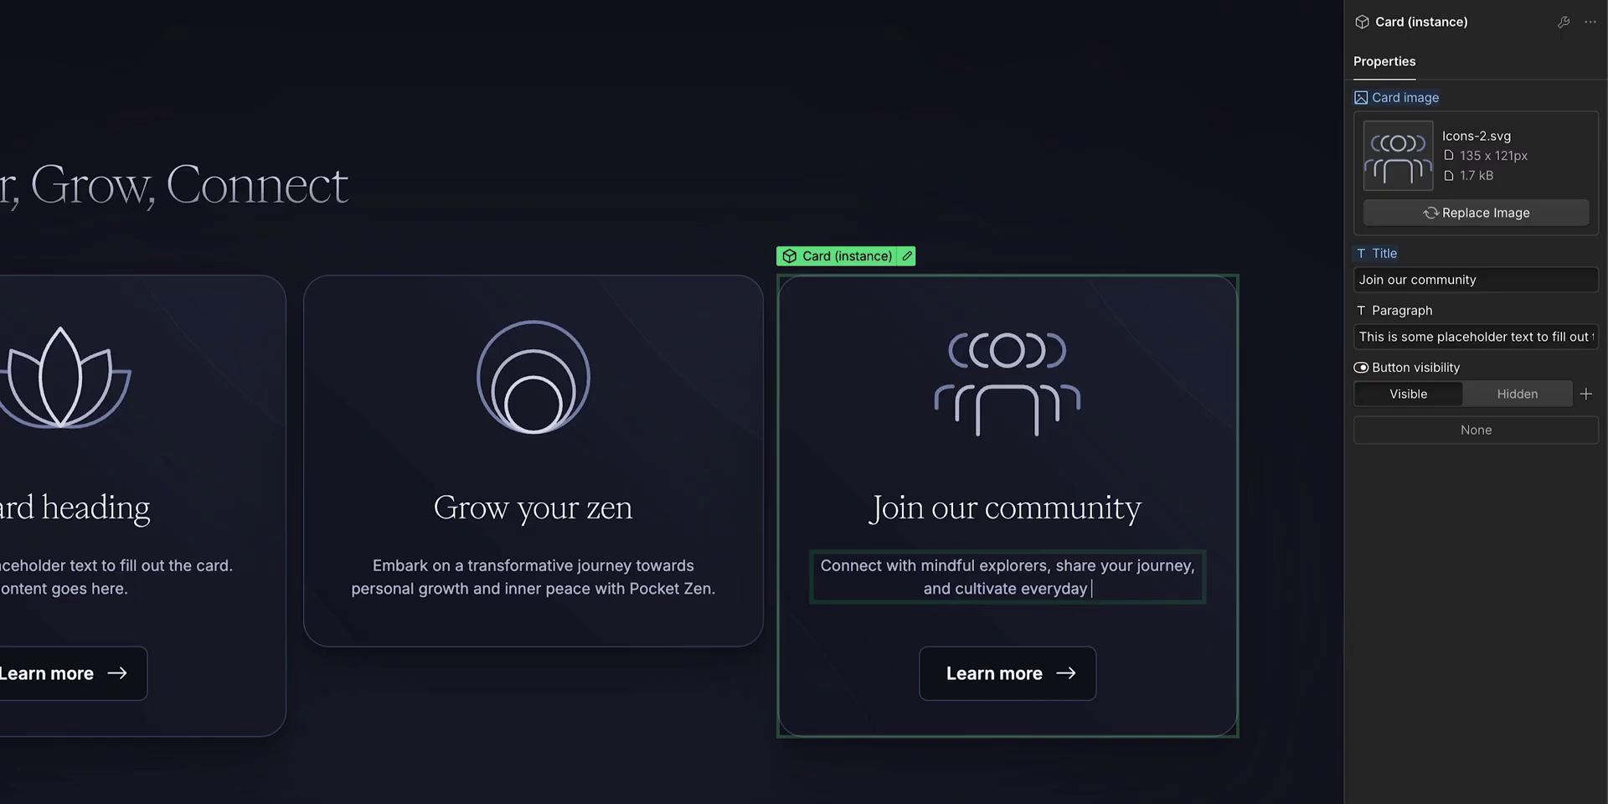
text(calm together.)
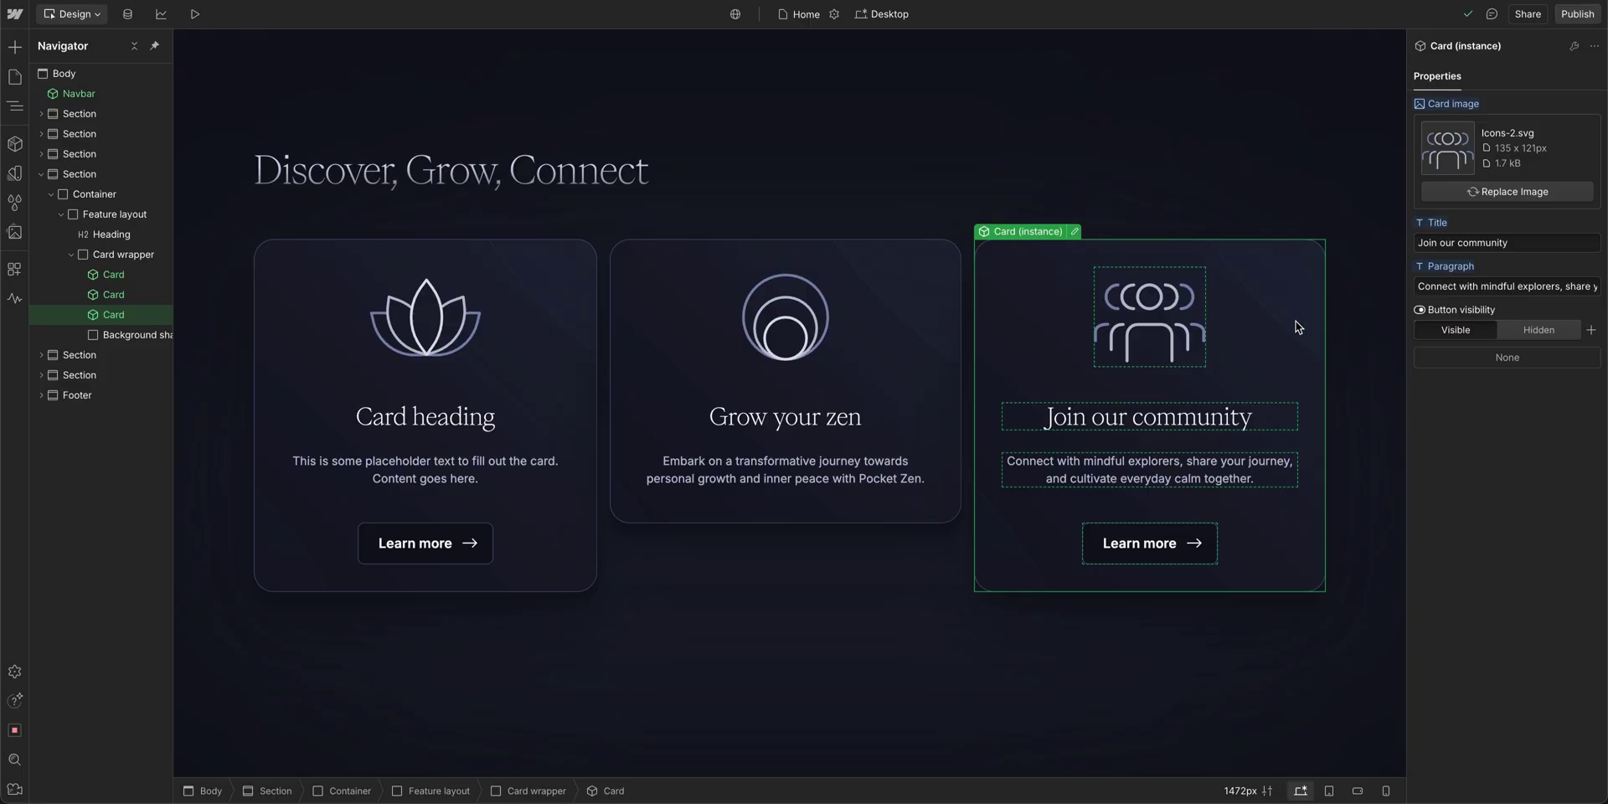
In the Card component, put the Card image property into a new group named 'Card content'
double_click(1296, 326)
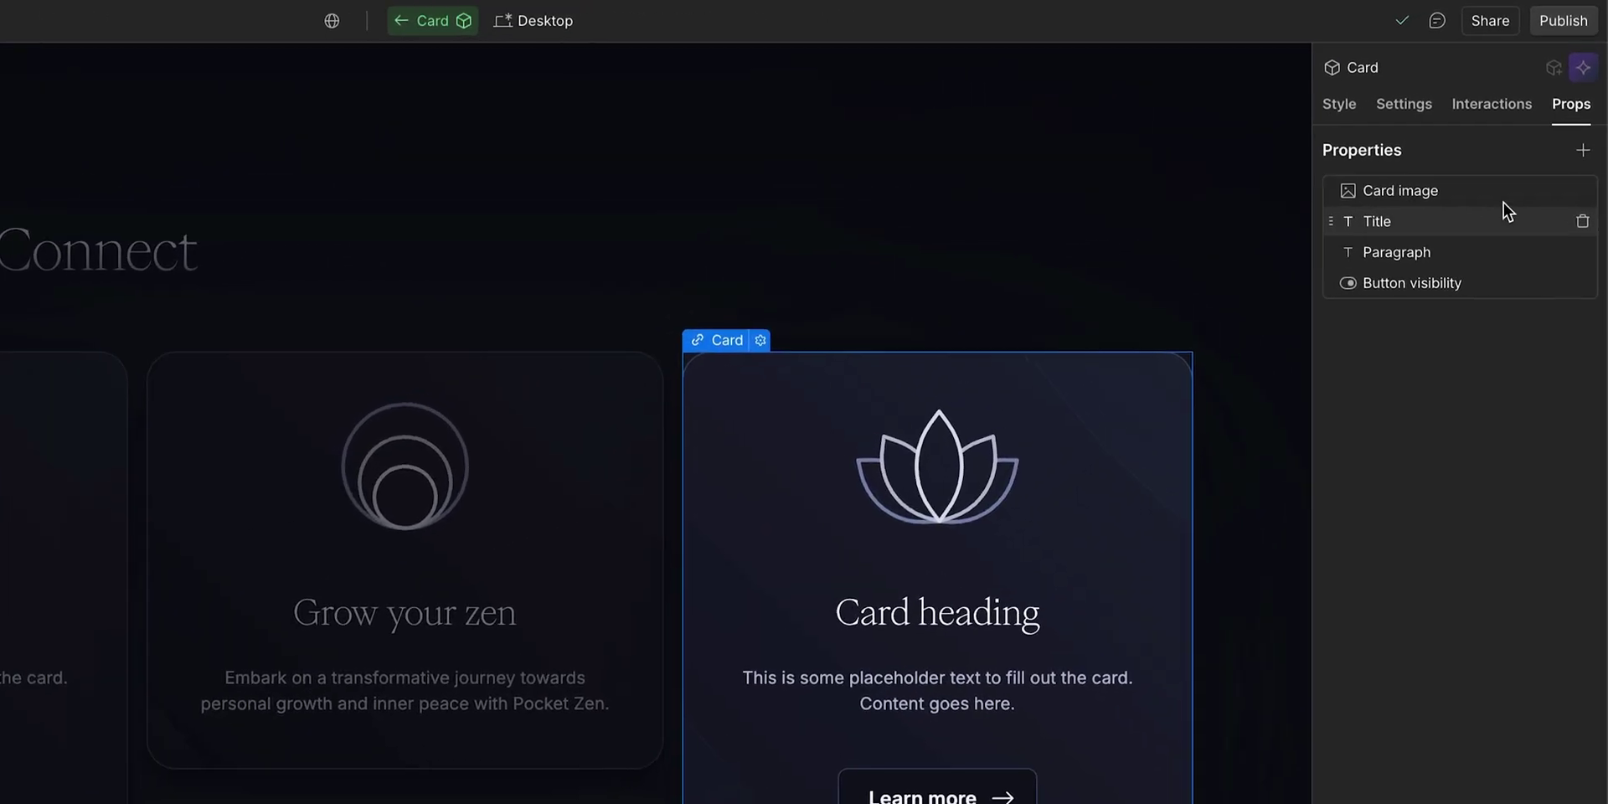
click(1504, 200)
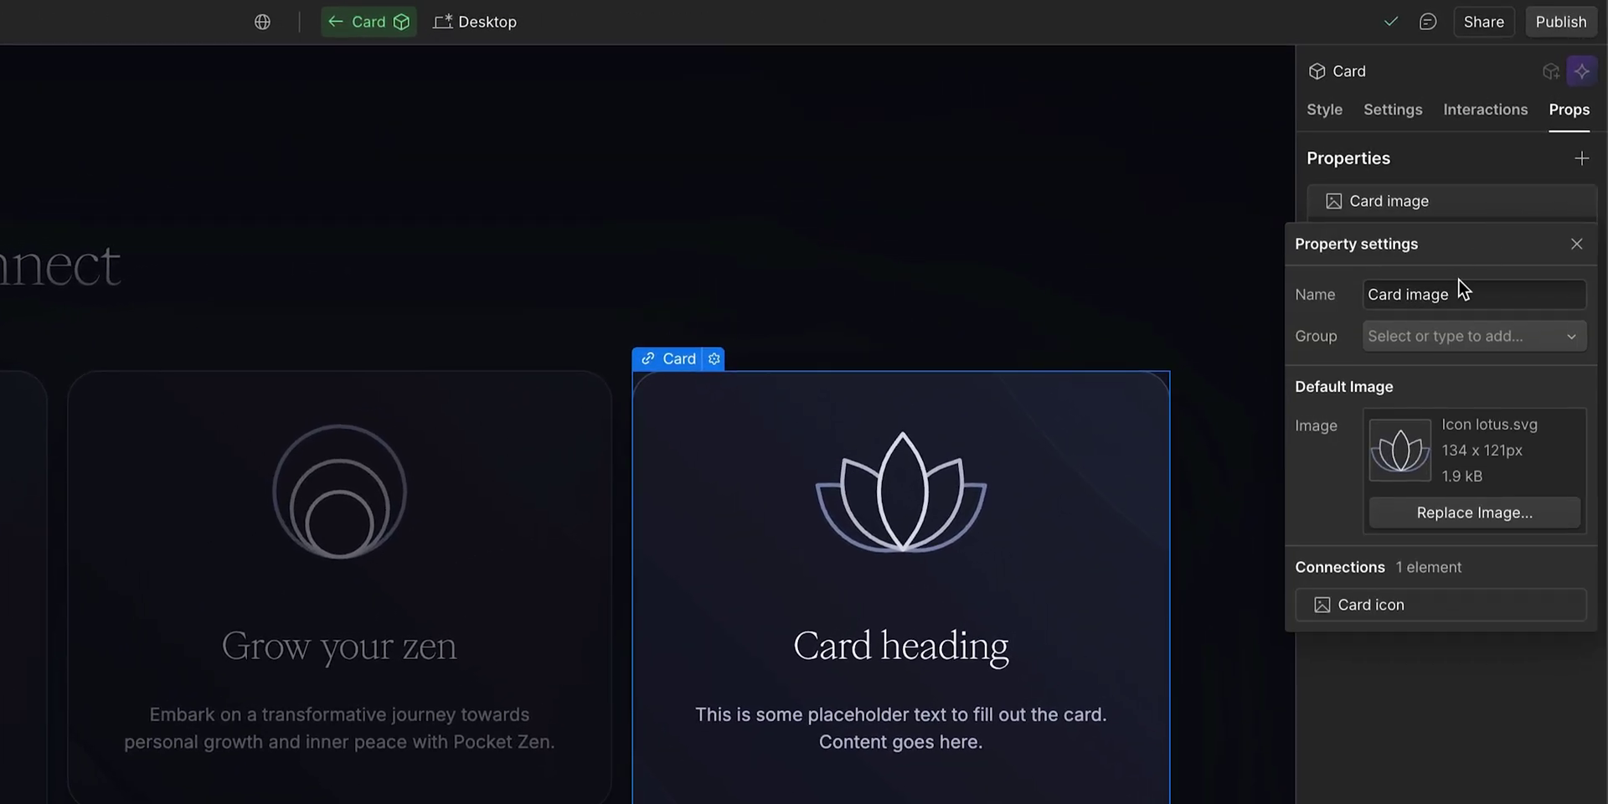
click(1417, 337)
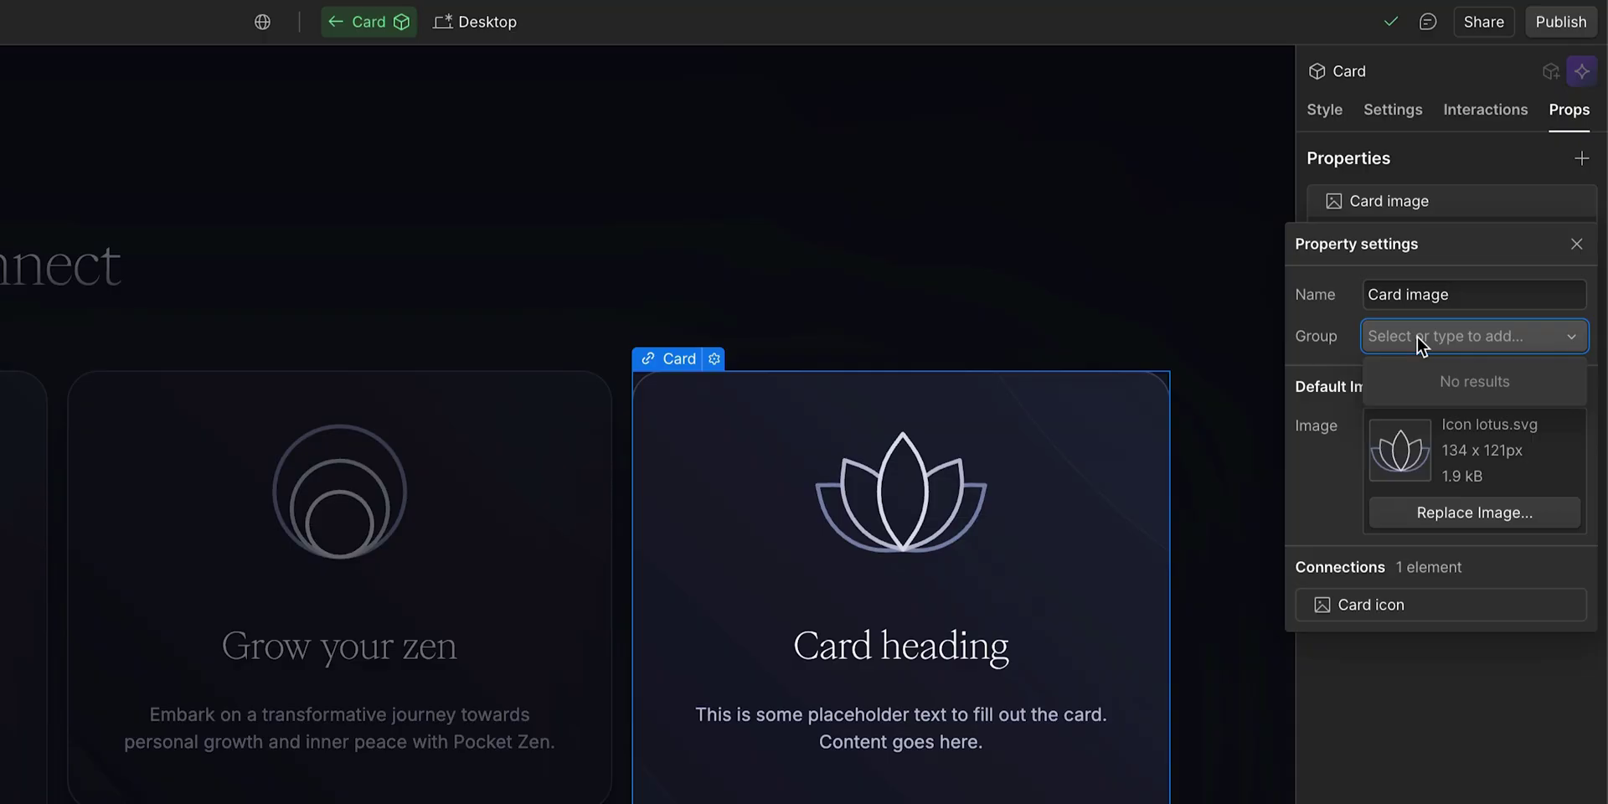
text(Card content)
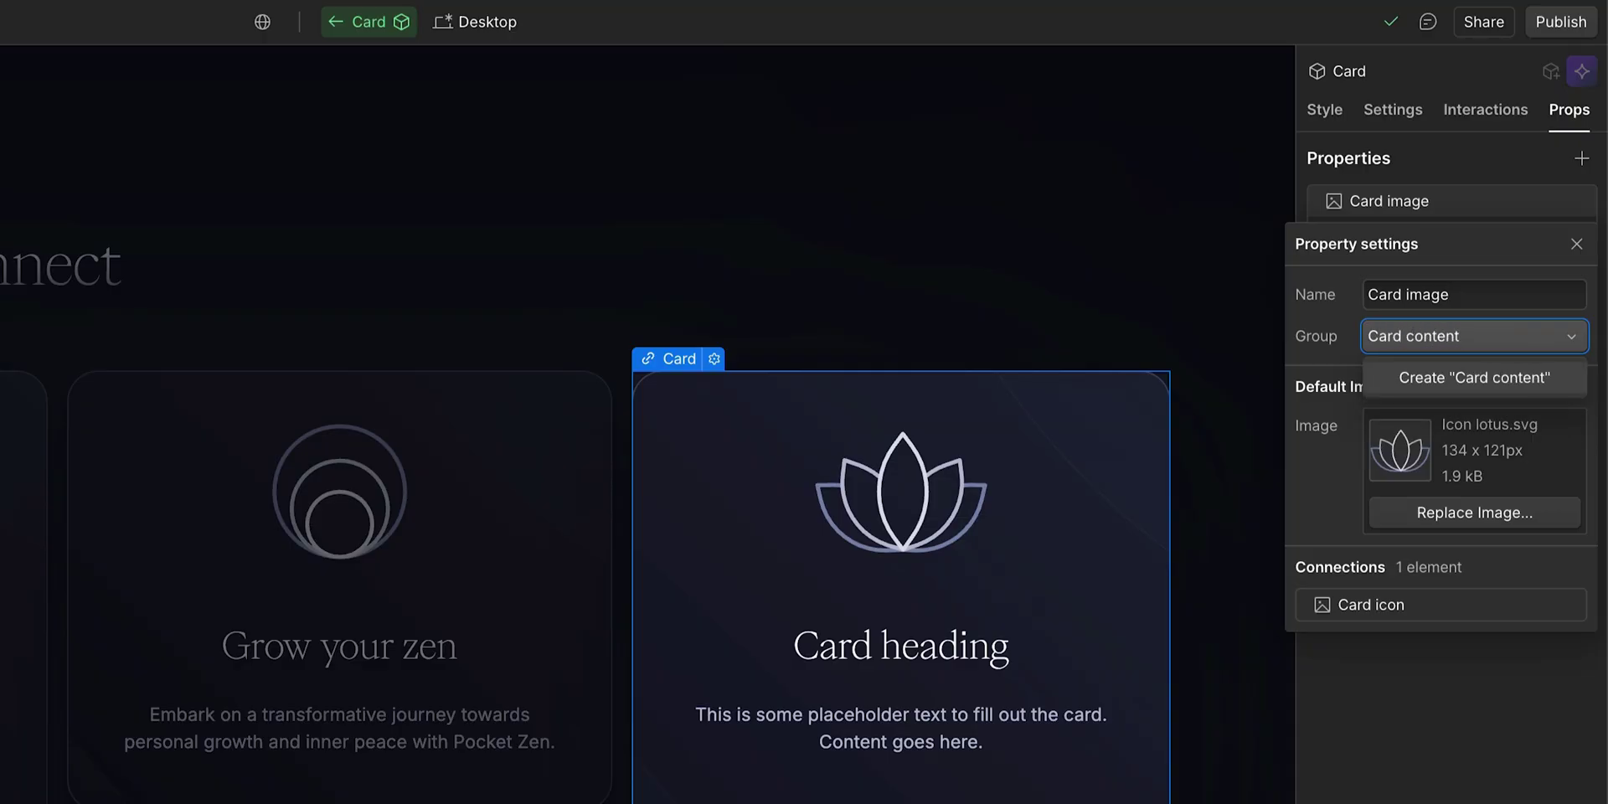
key(Return)
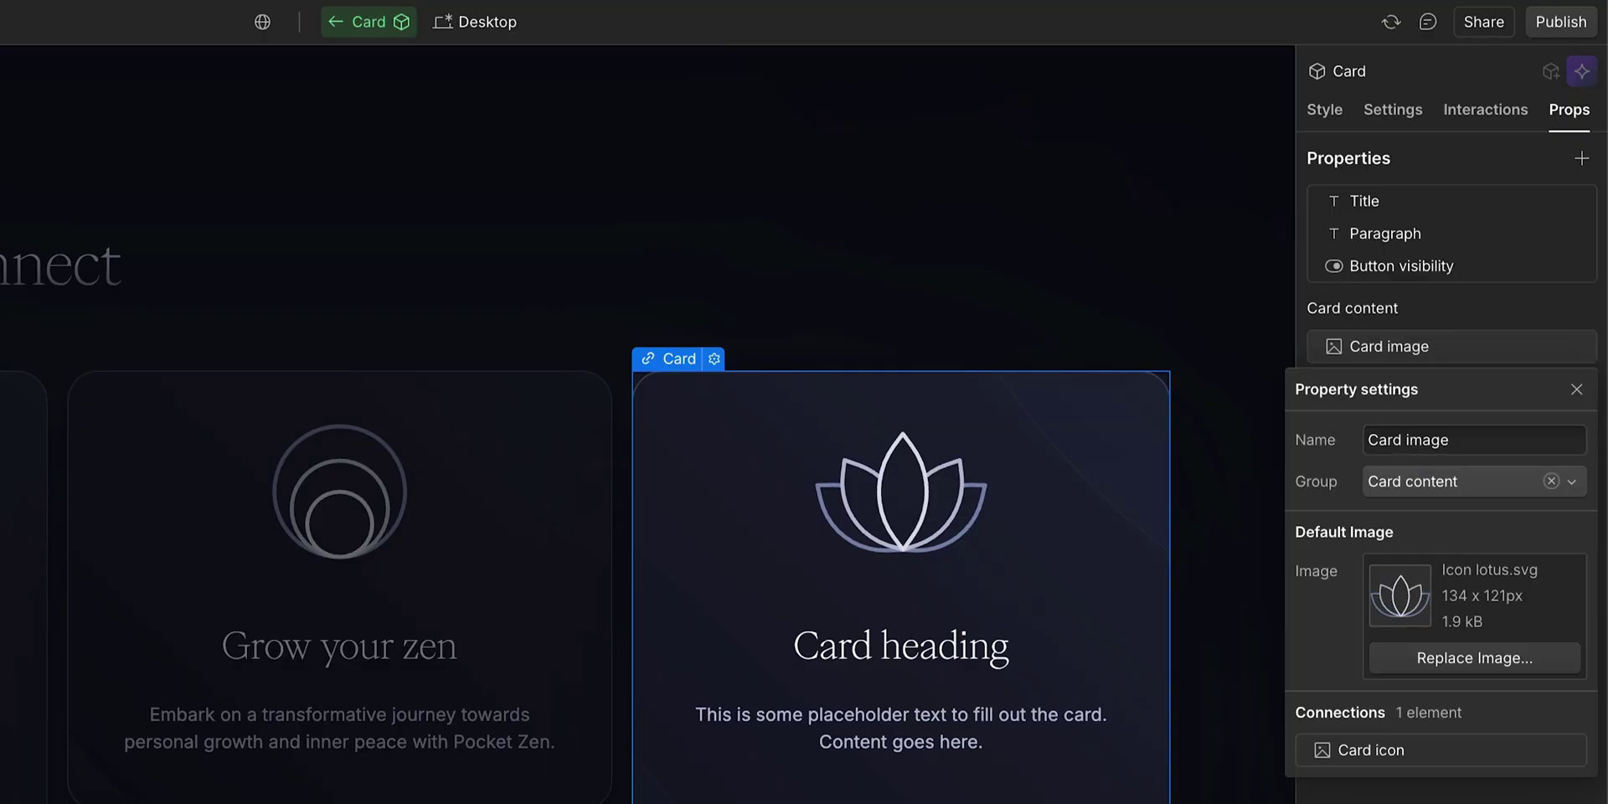
click(1441, 309)
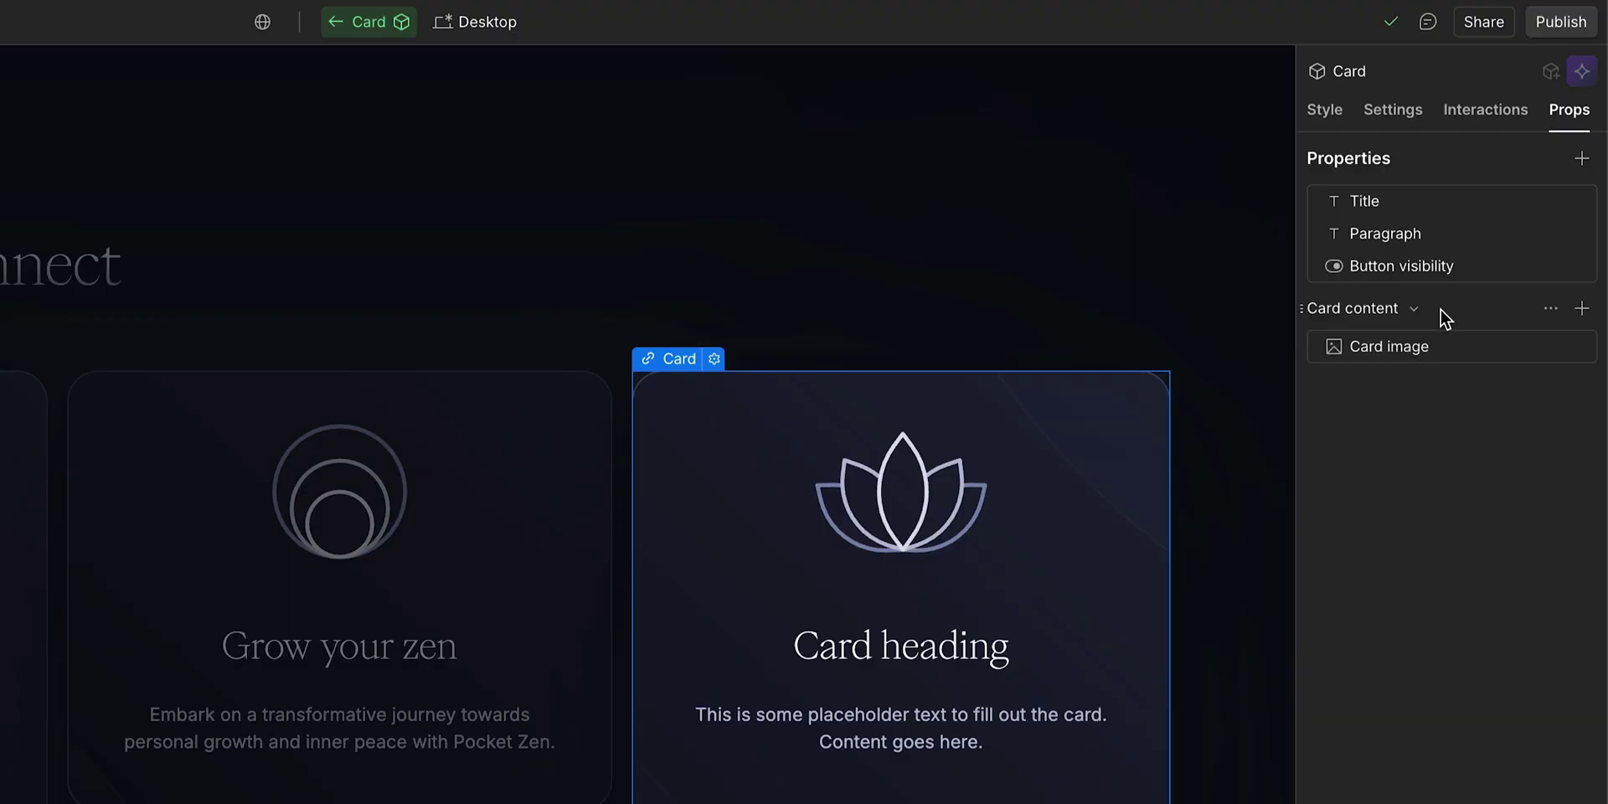
Move the Paragraph property into the Card content group
click(1469, 233)
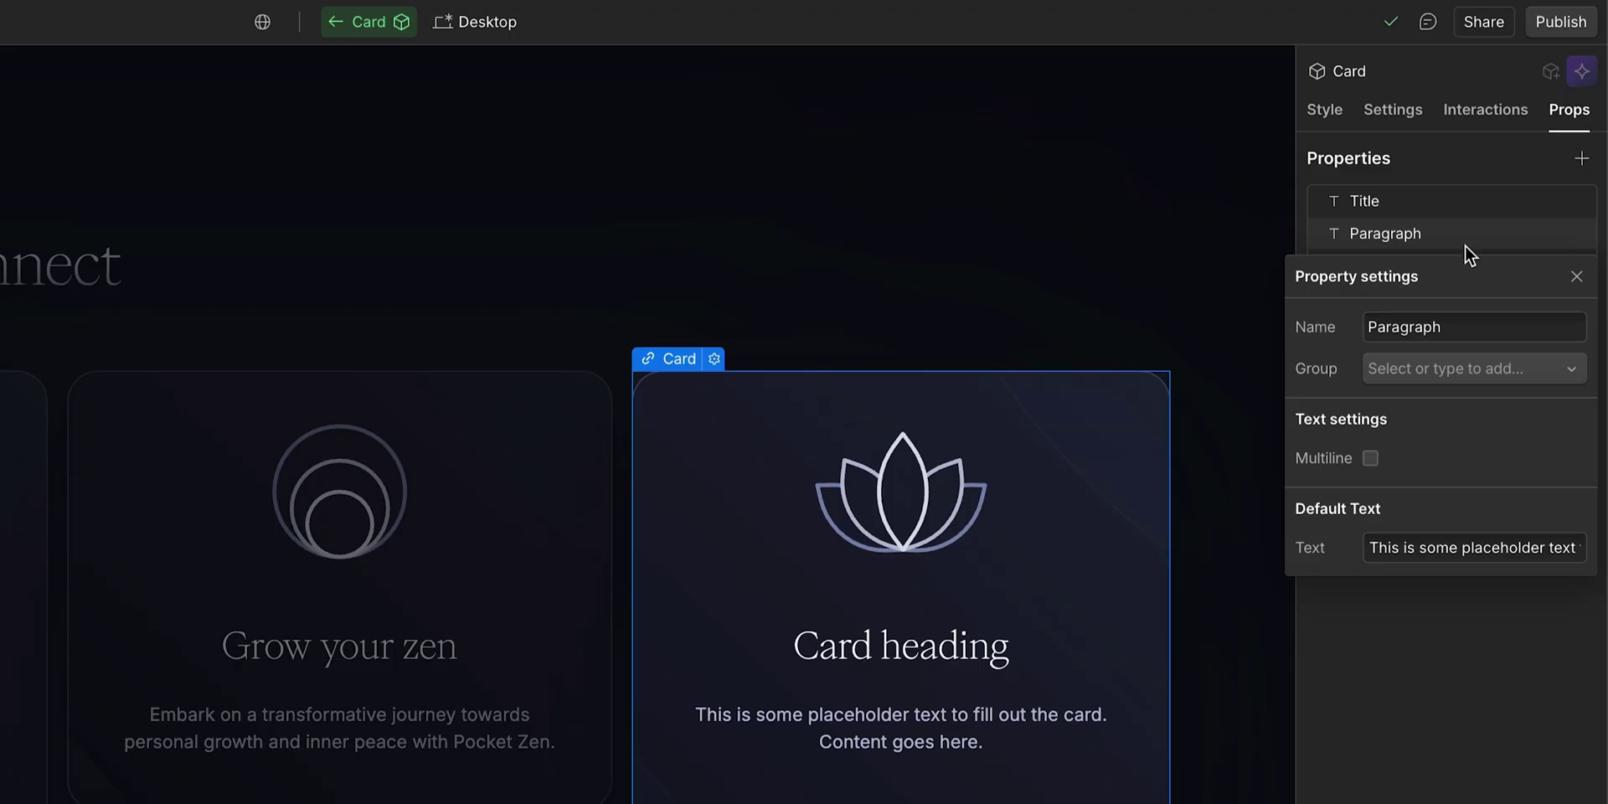
click(1410, 366)
click(1416, 407)
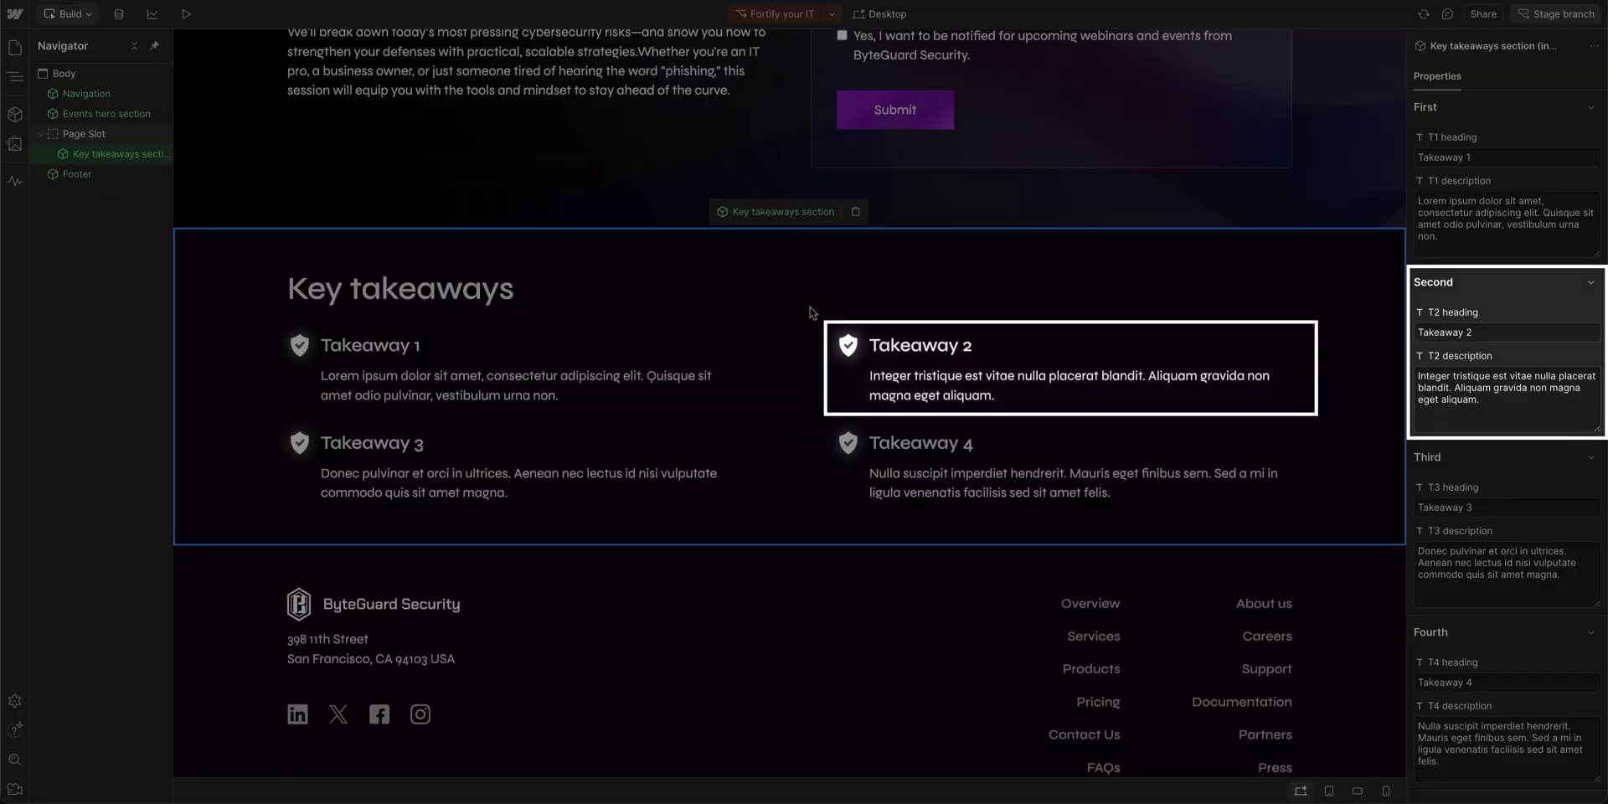
Replace the 'Takeaway 2' heading text with 'Learn security compliance'
click(1452, 337)
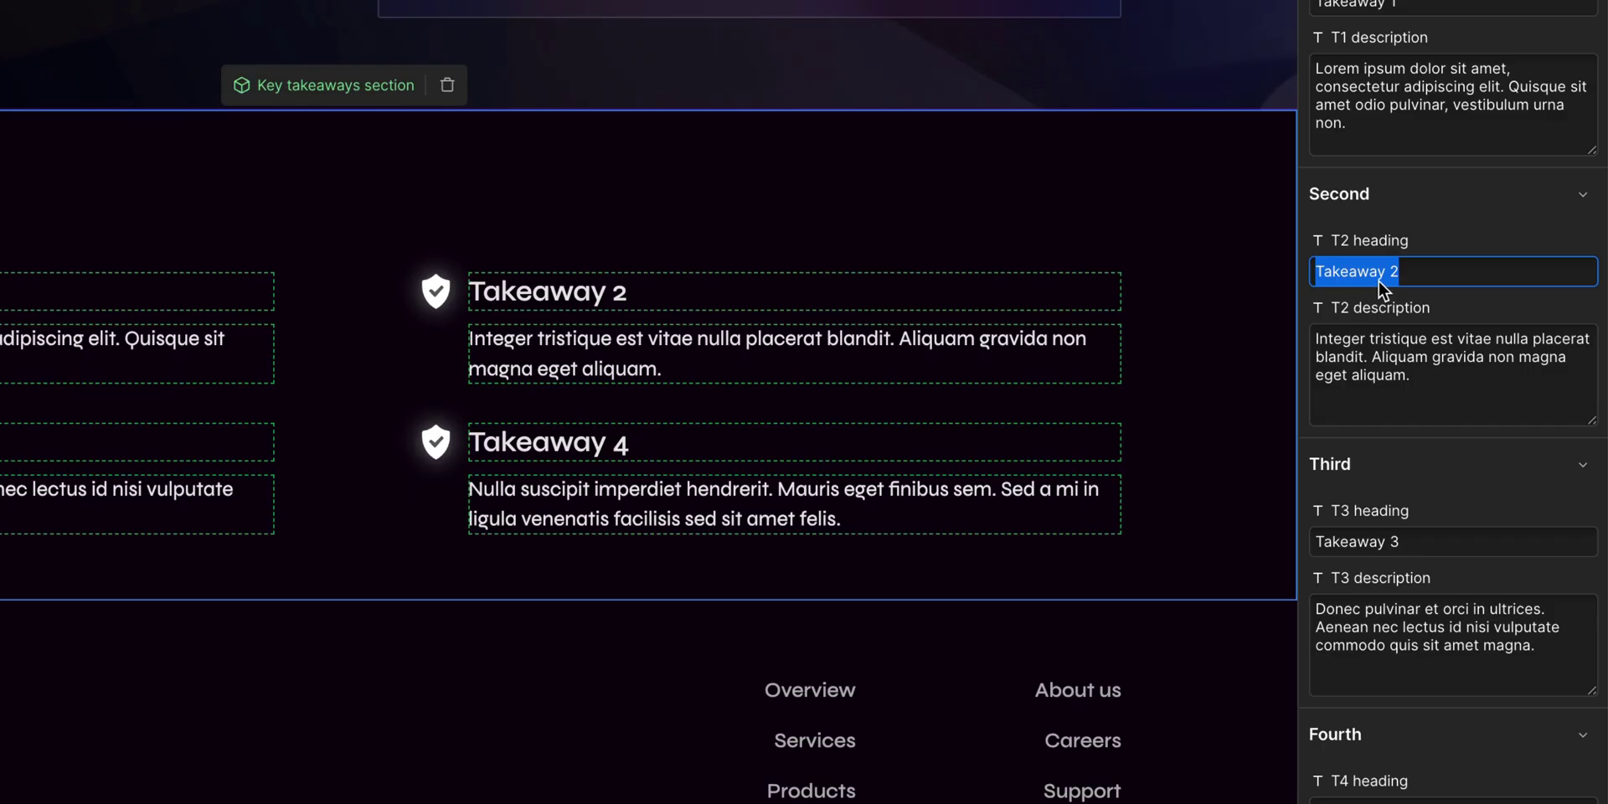
text(Learn securi)
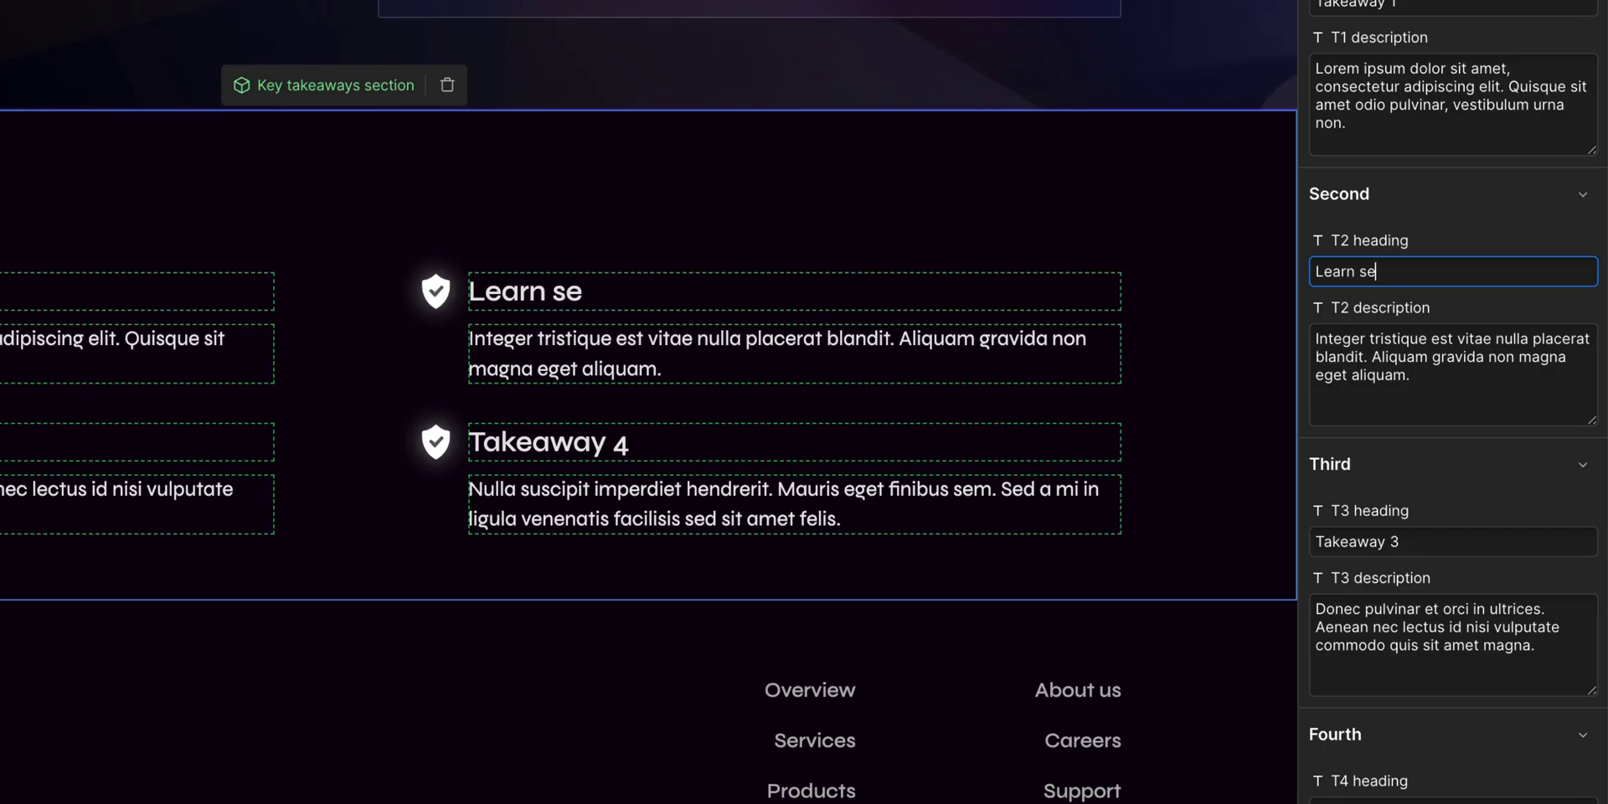
text(ty compliance)
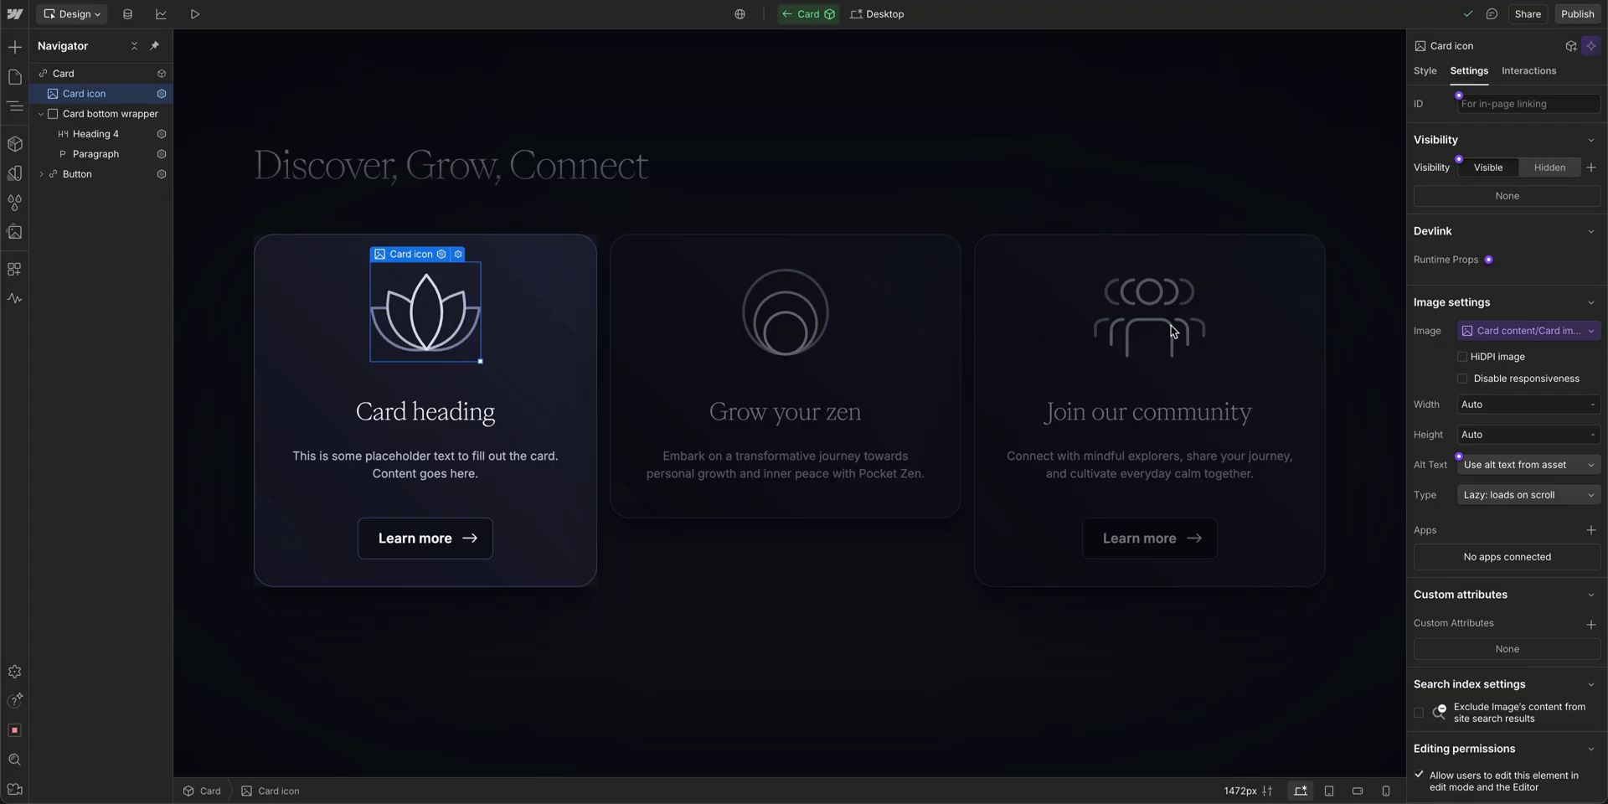
Disconnect the card icon image from its property, then show the first Card's properties
click(1492, 332)
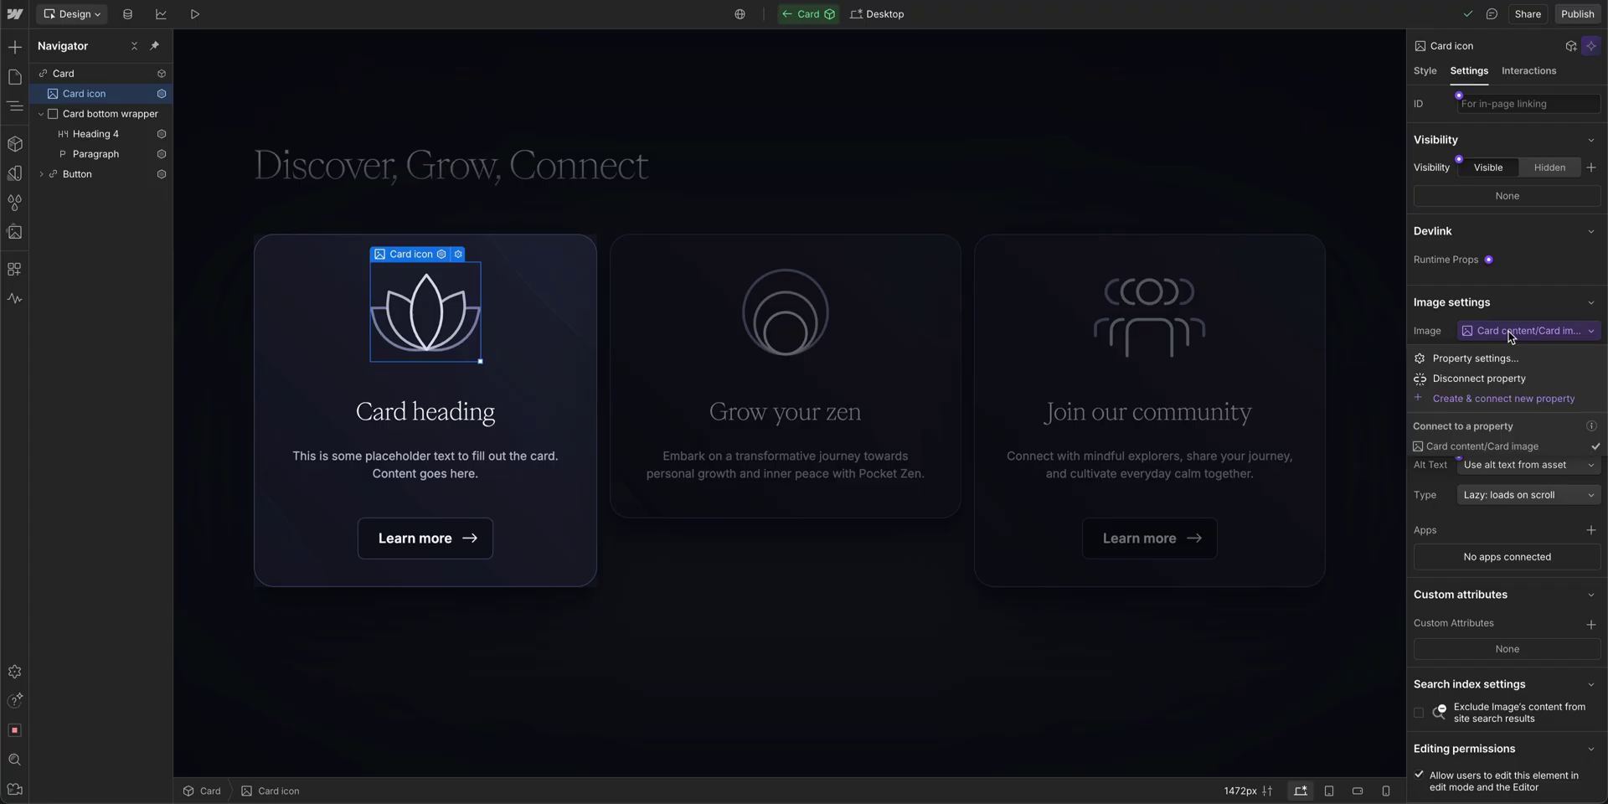
click(1543, 384)
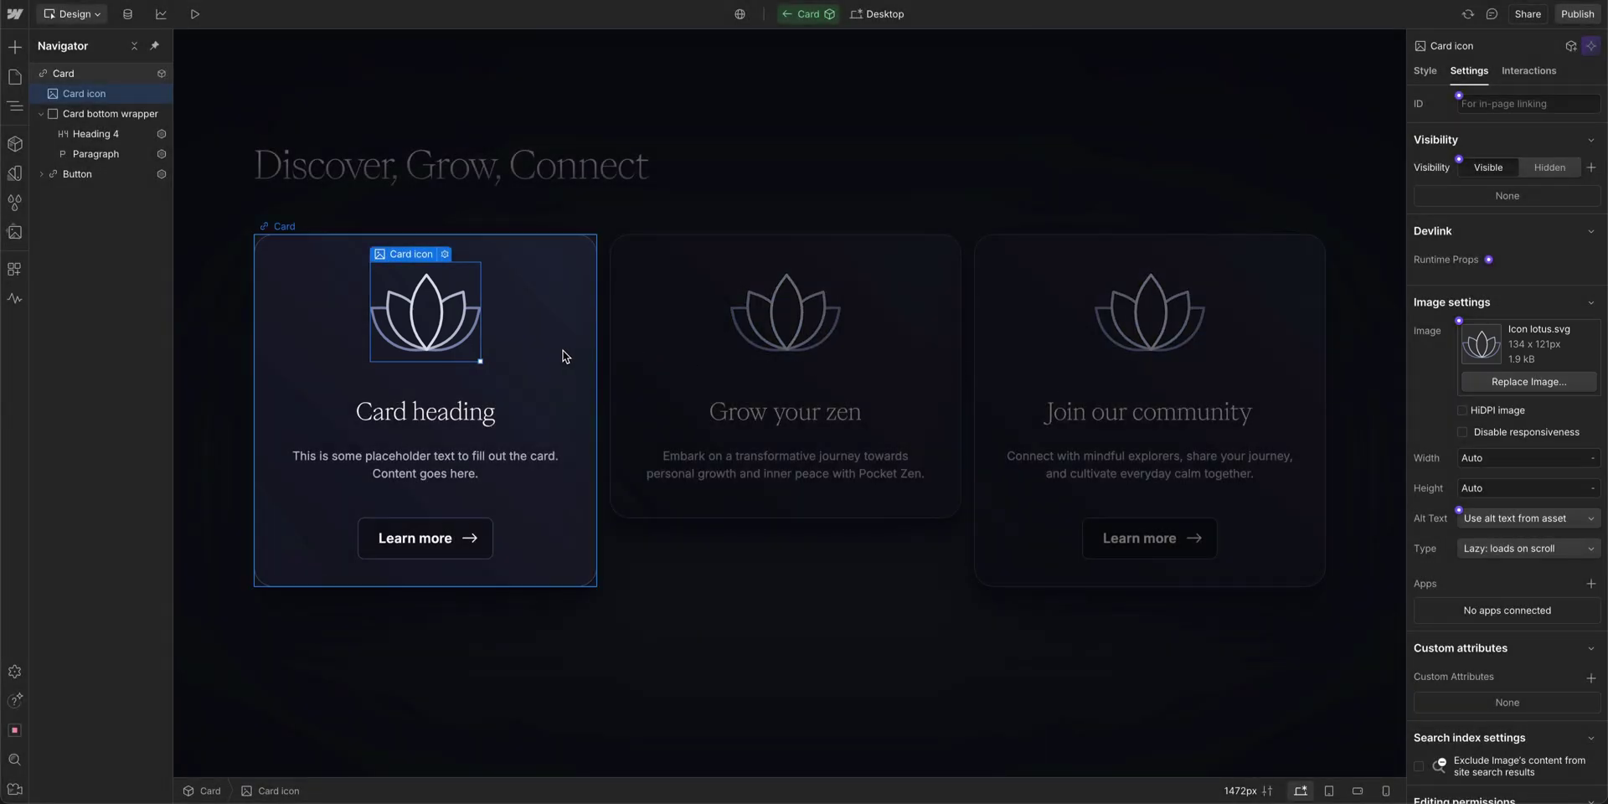
click(564, 356)
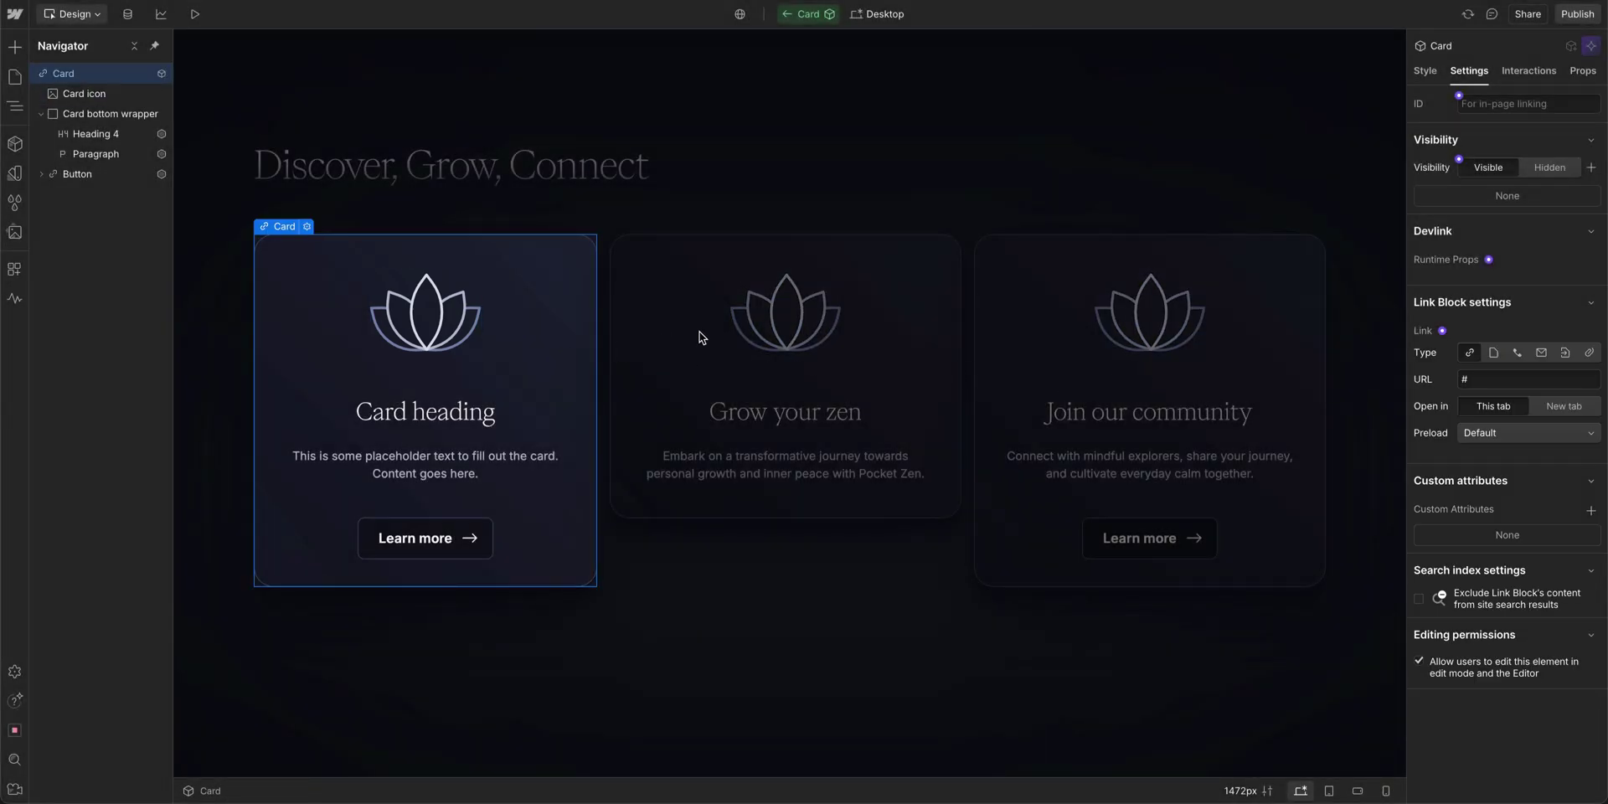
click(1589, 74)
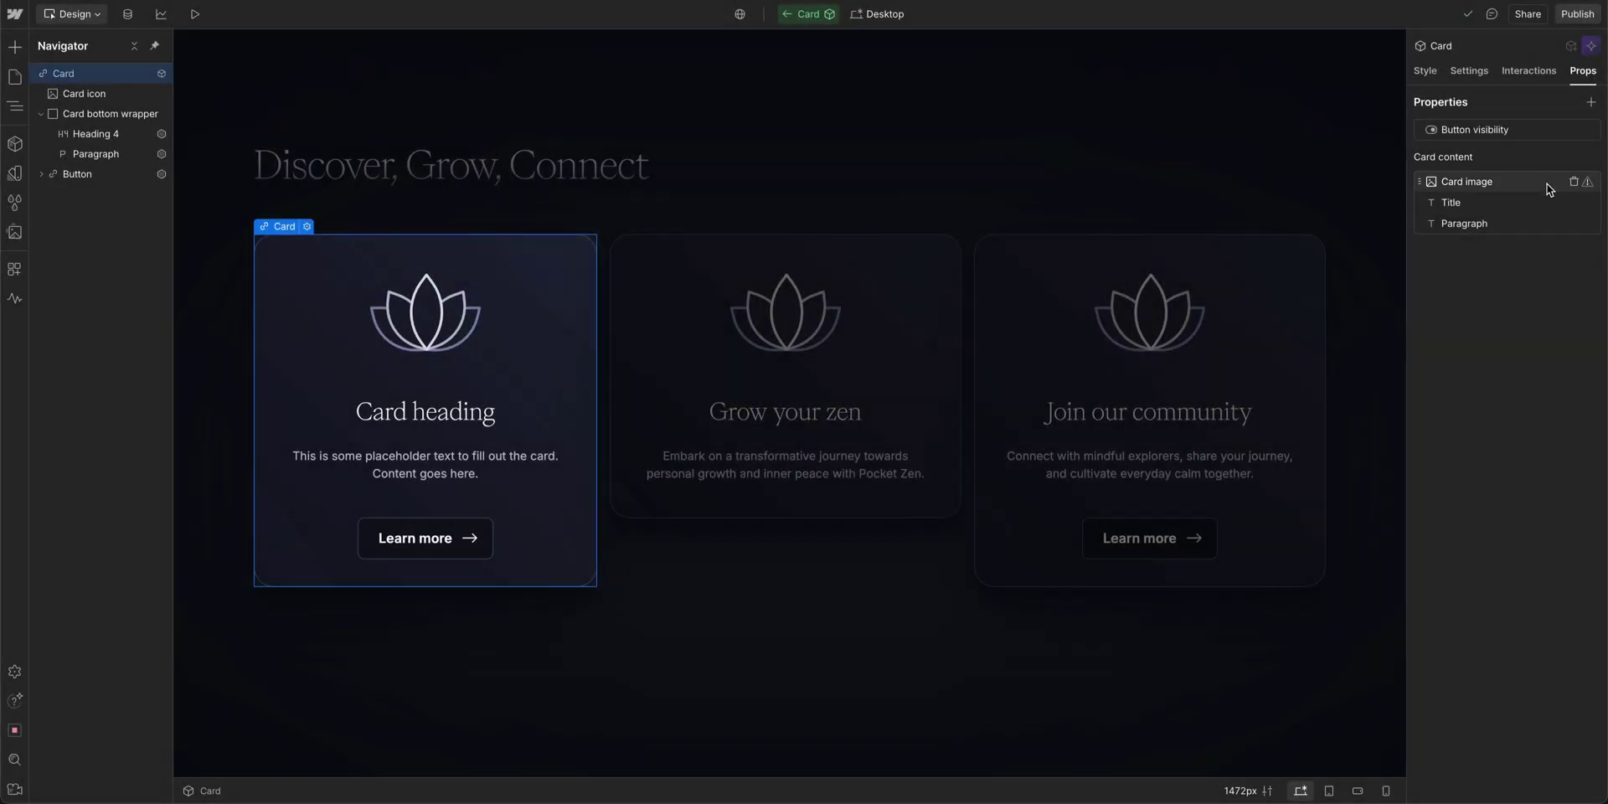
Delete the Card image property, delete then restore Title, and bring up the Button visibility binding options
click(1574, 182)
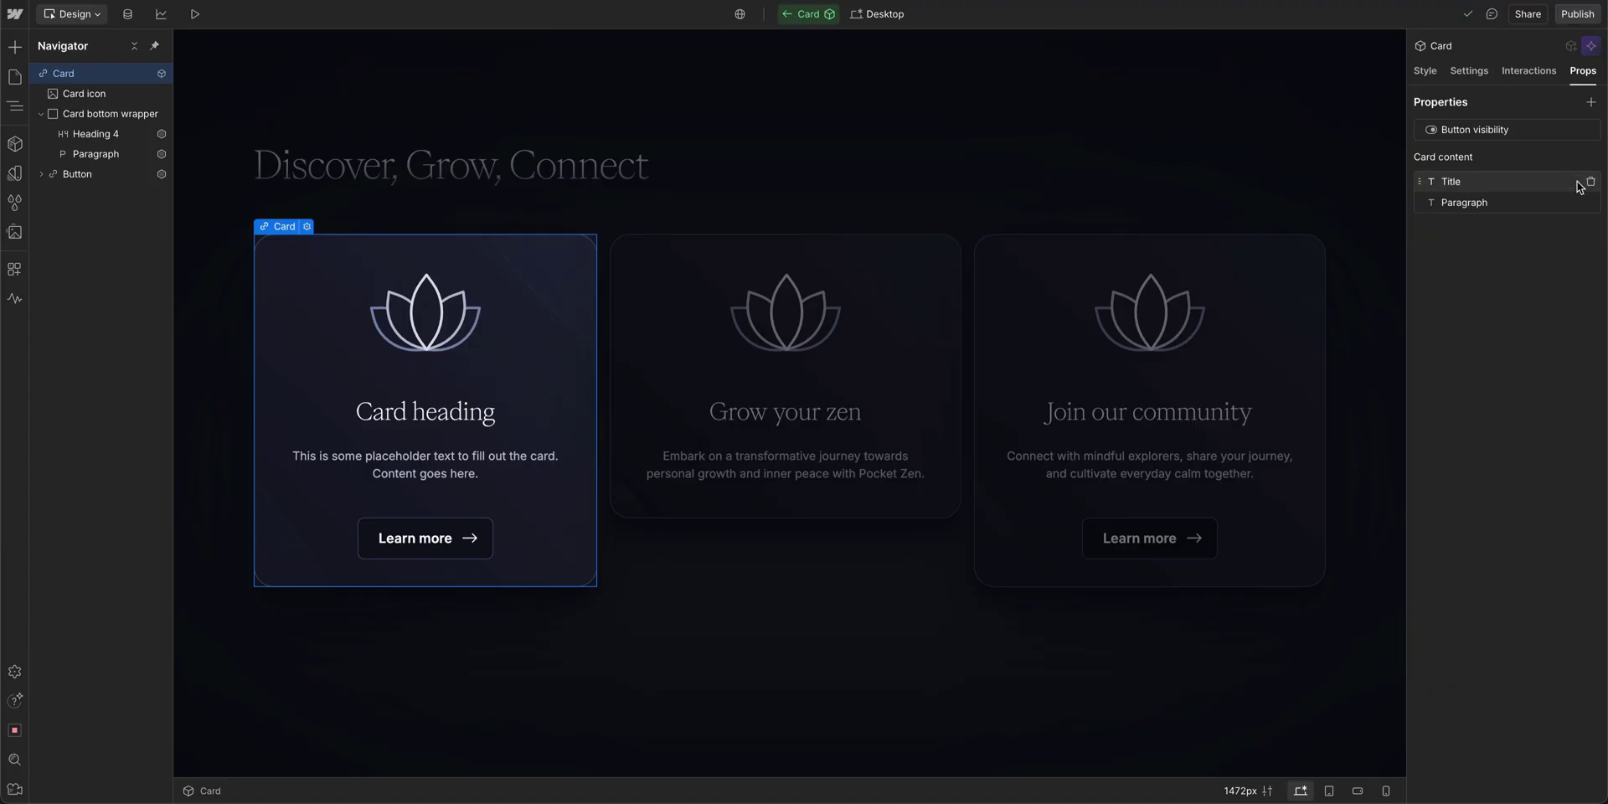
click(1588, 182)
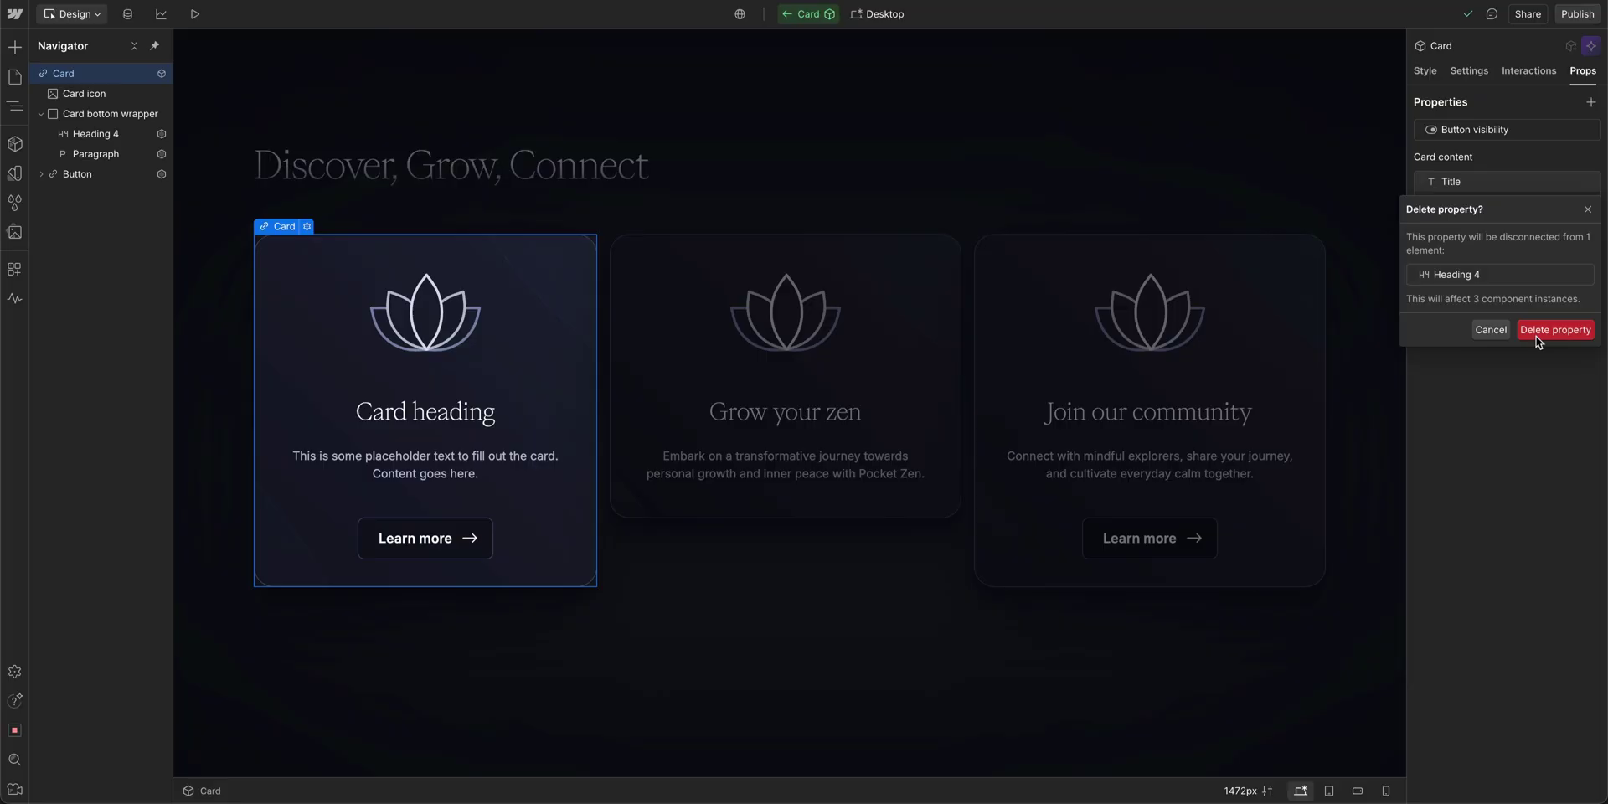
click(1538, 335)
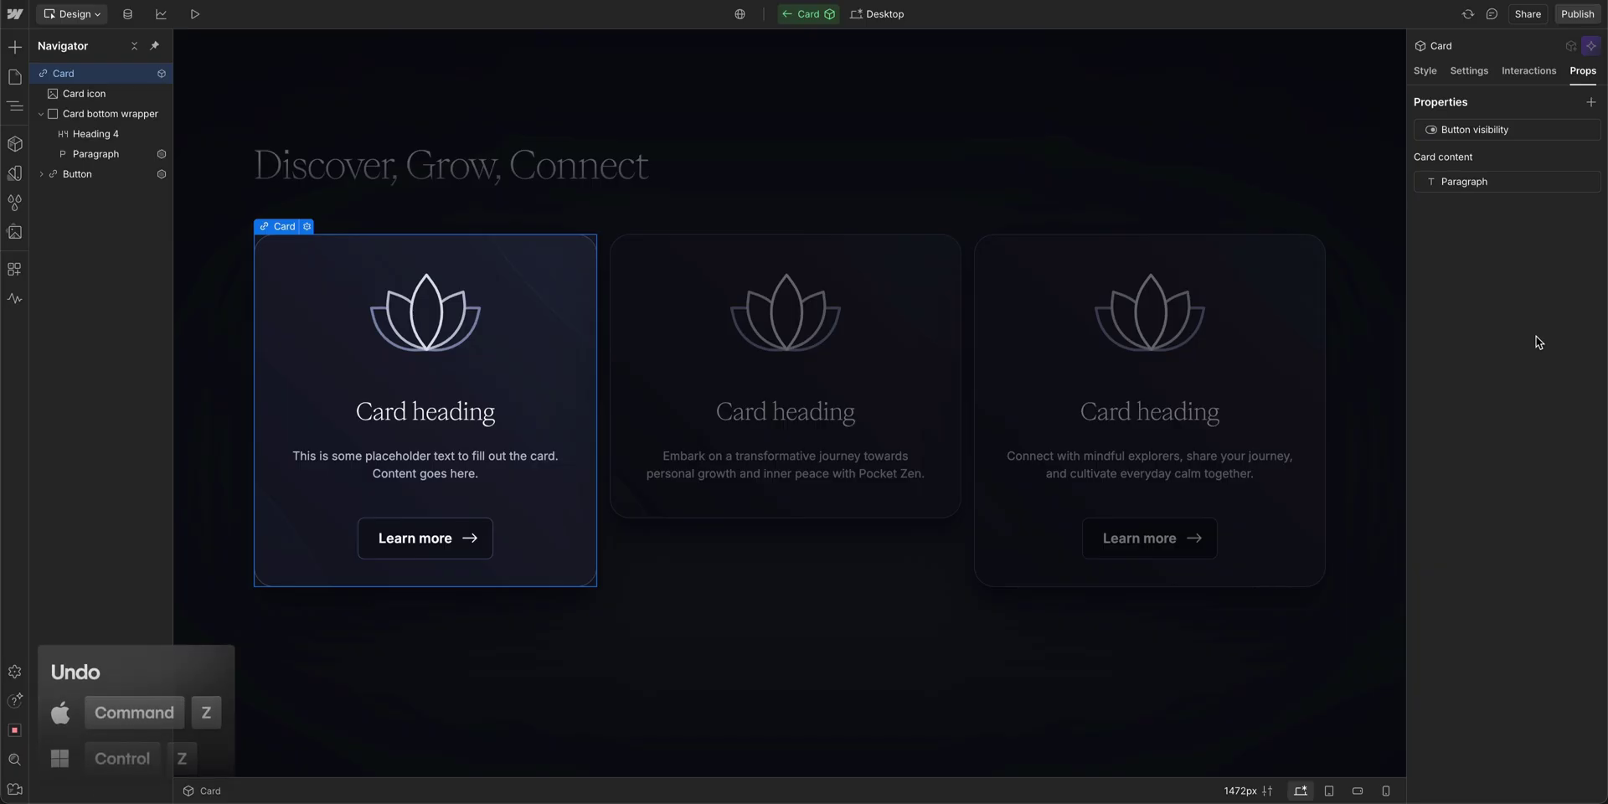
key(ctrl+z)
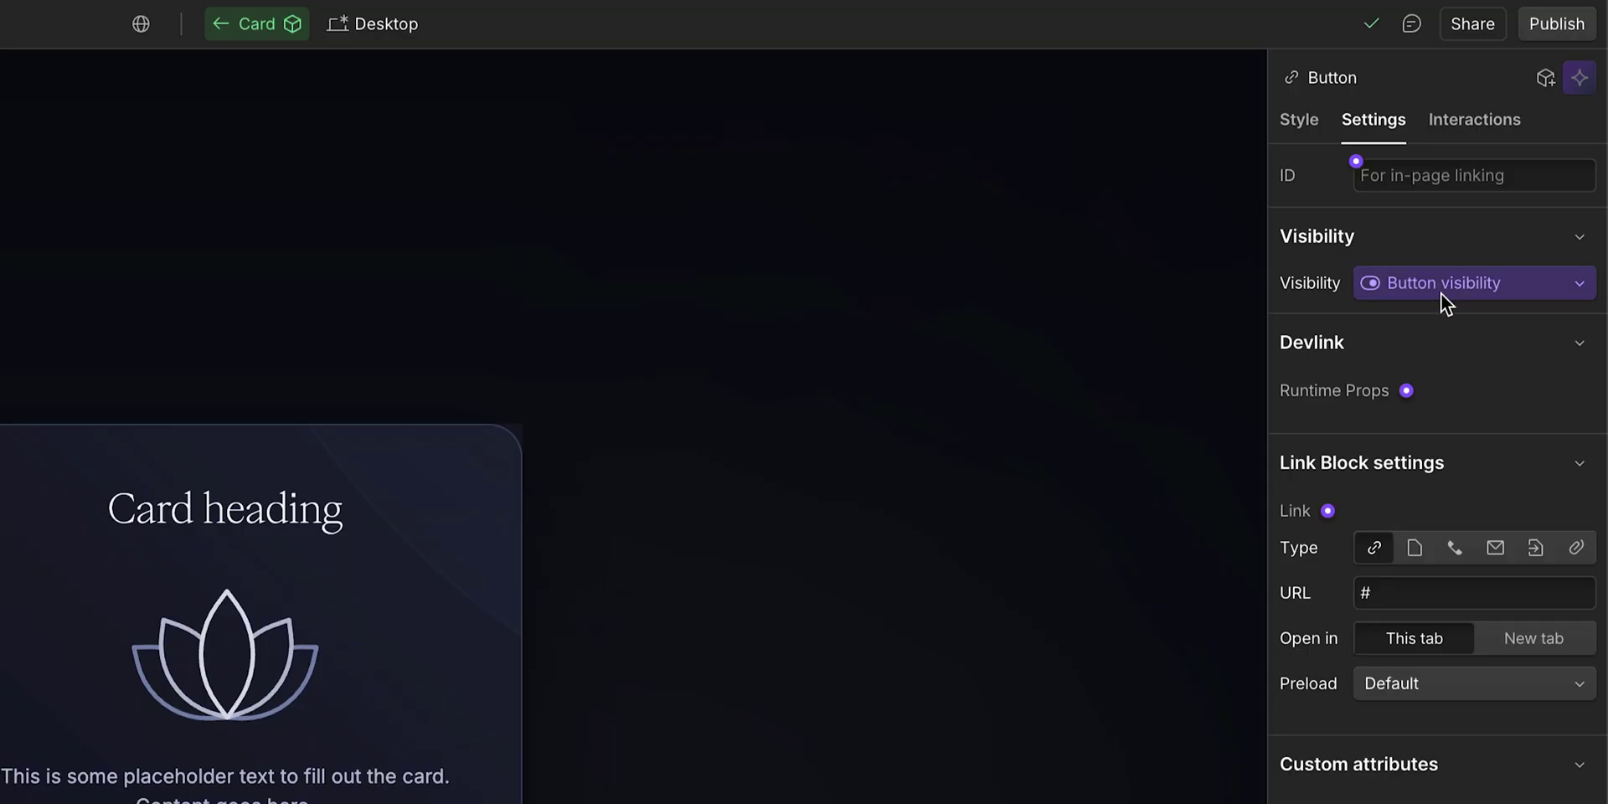
click(1441, 293)
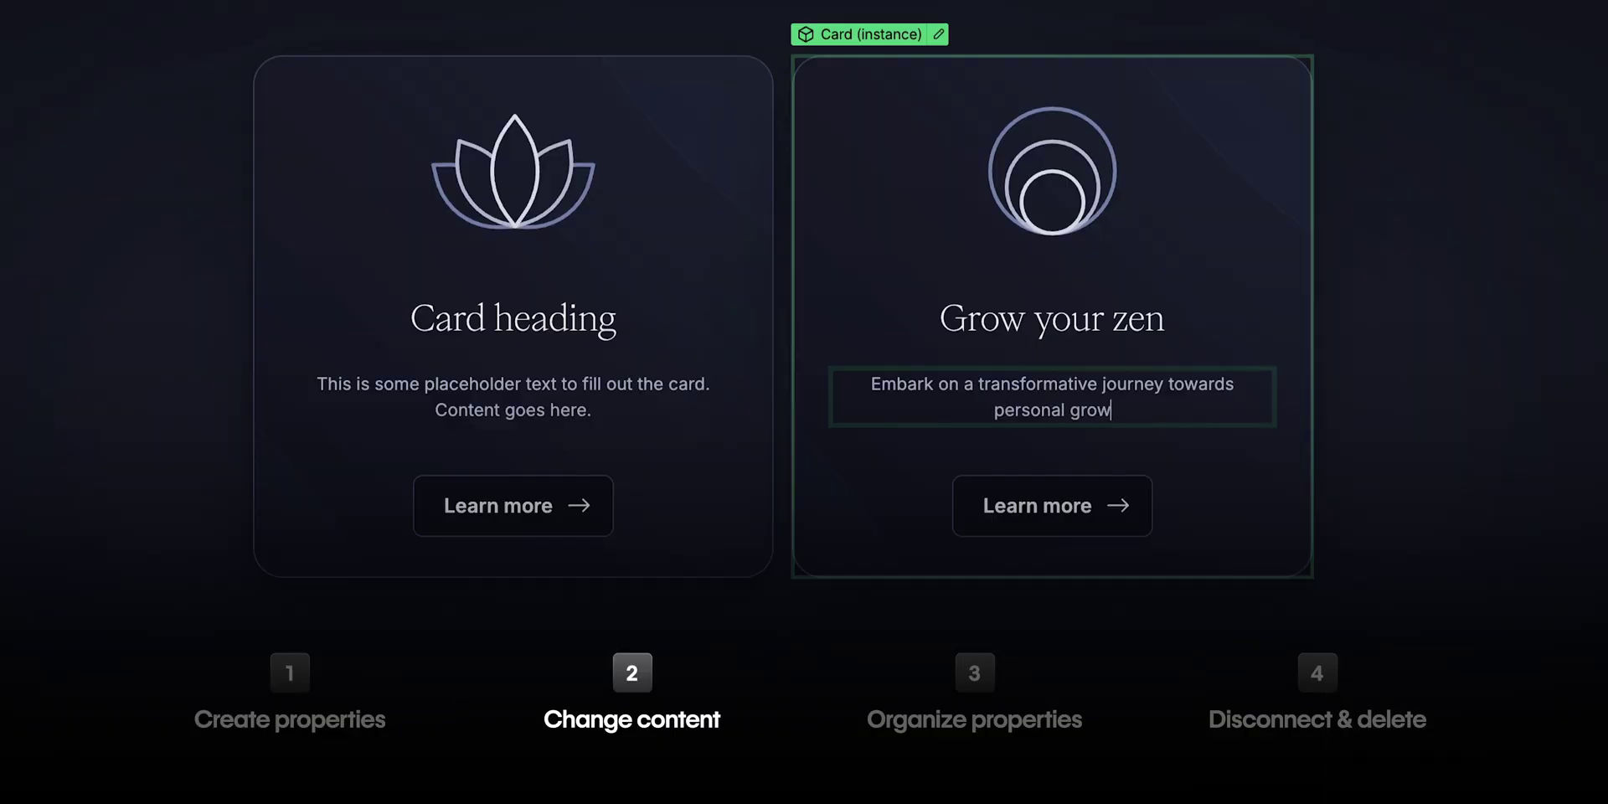
Extend the paragraph with 'th and inner peace wi' and bind Customer image to the Headshot field
text(th and inner peace wi)
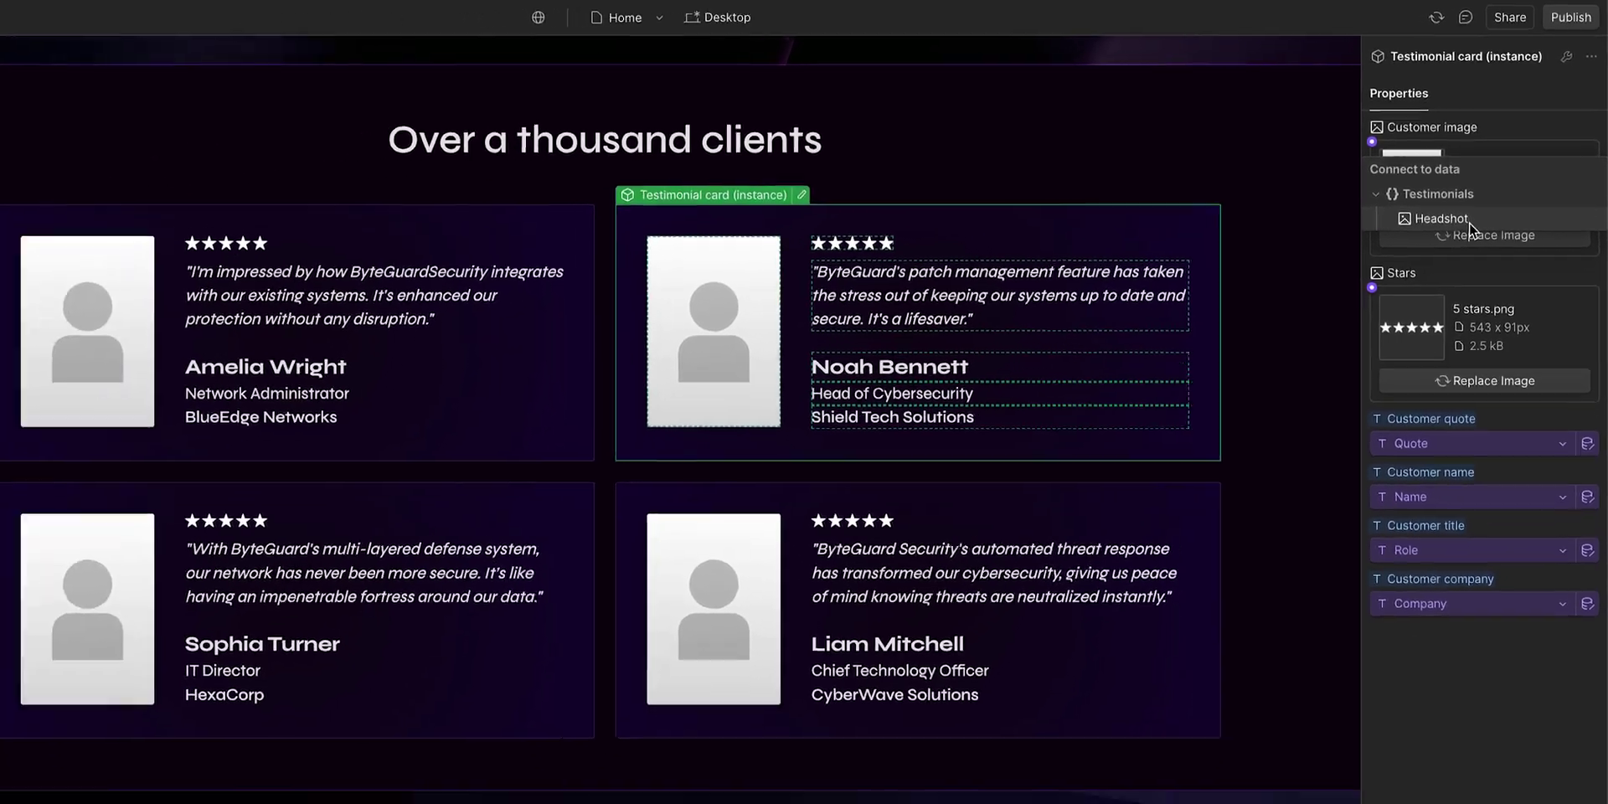
click(1468, 223)
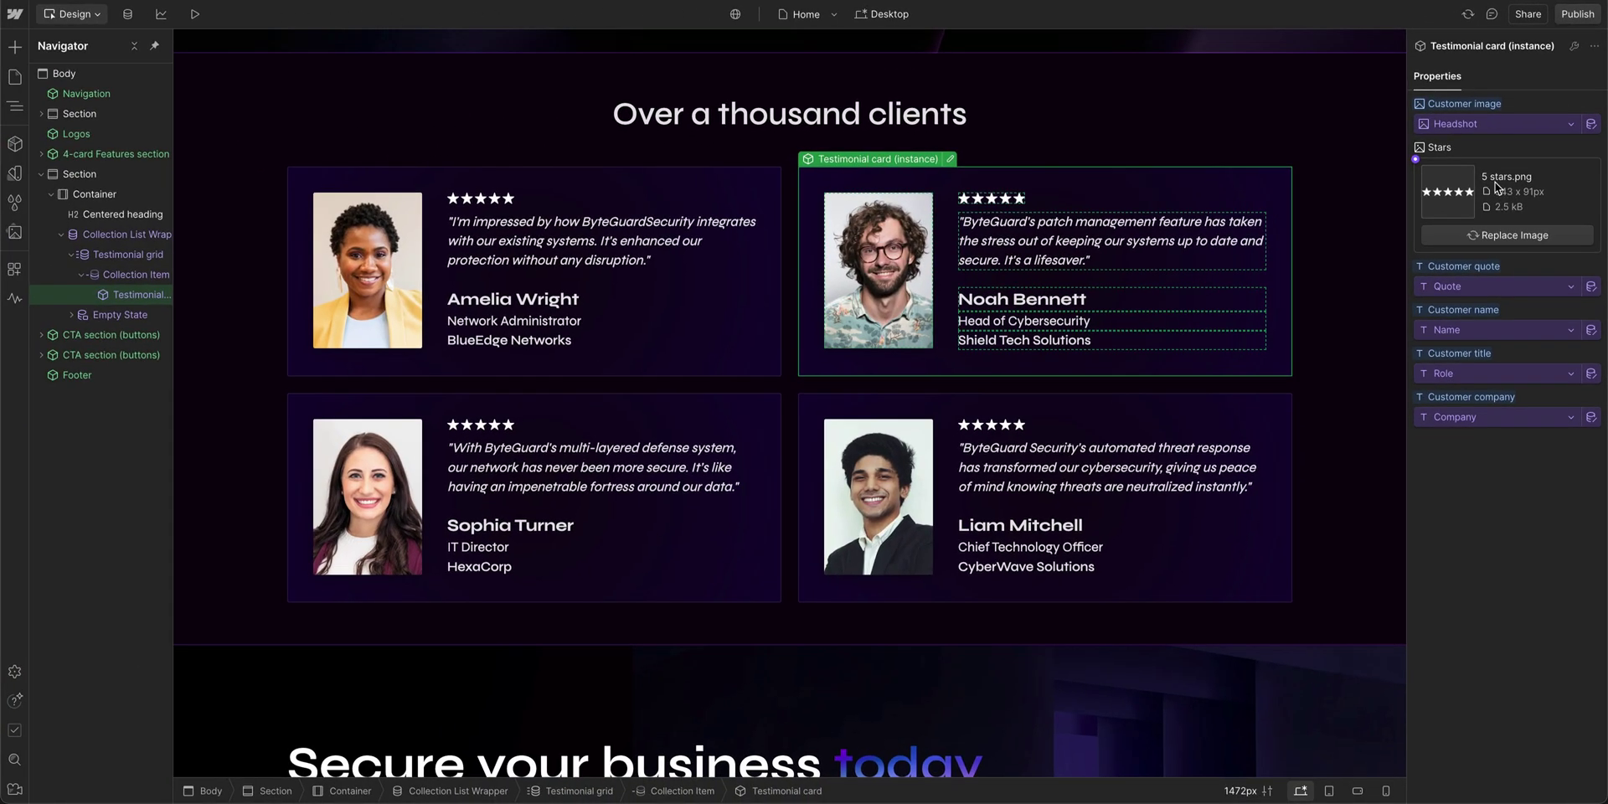